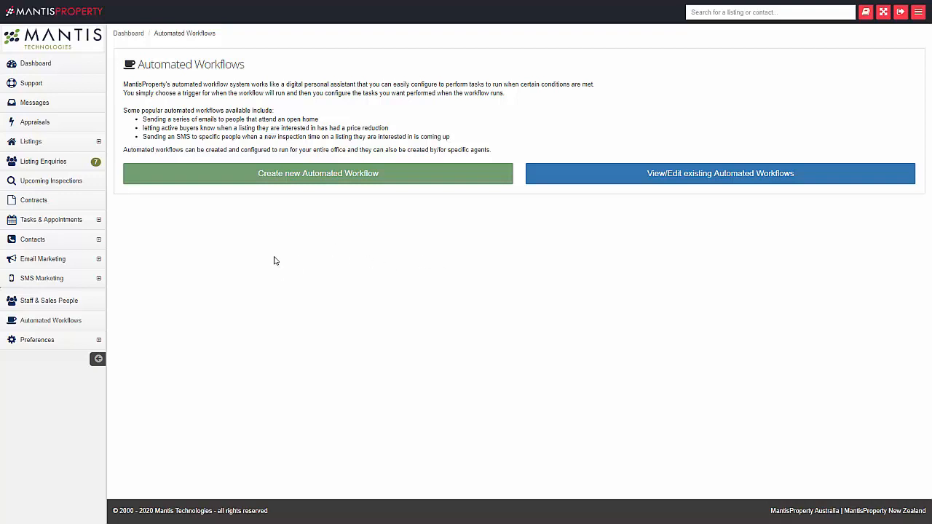
Start a new automated workflow named "run on inspection checkin" that applies to contacts and listings for Everyone.
left_click(316, 182)
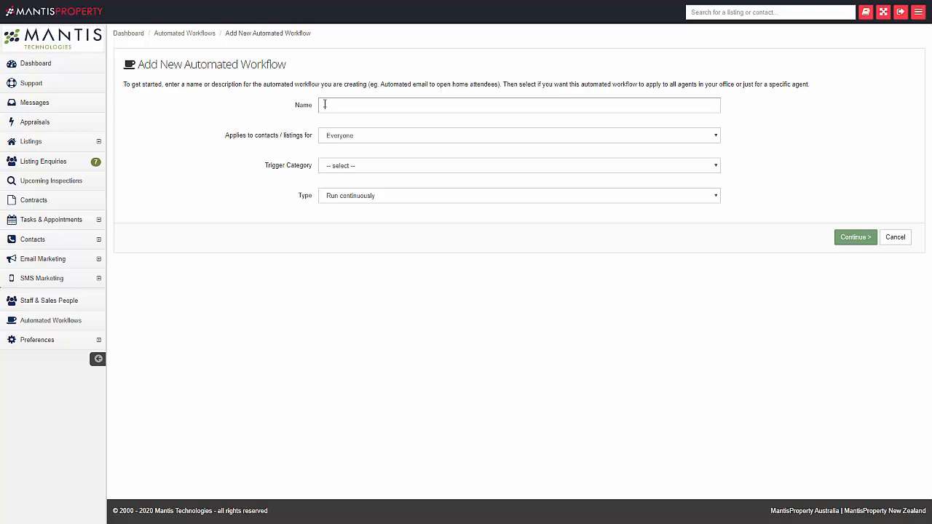
type("Run on Inspection checkin")
left_click(357, 141)
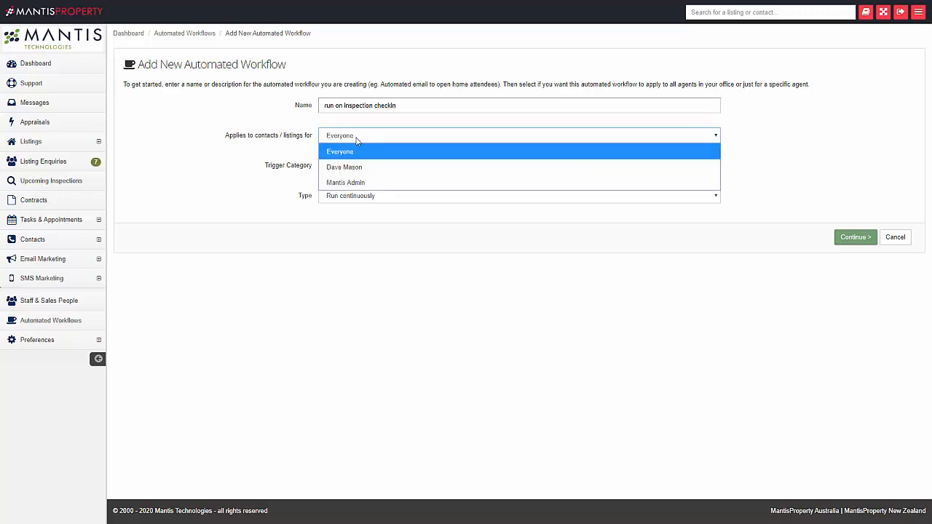
left_click(357, 141)
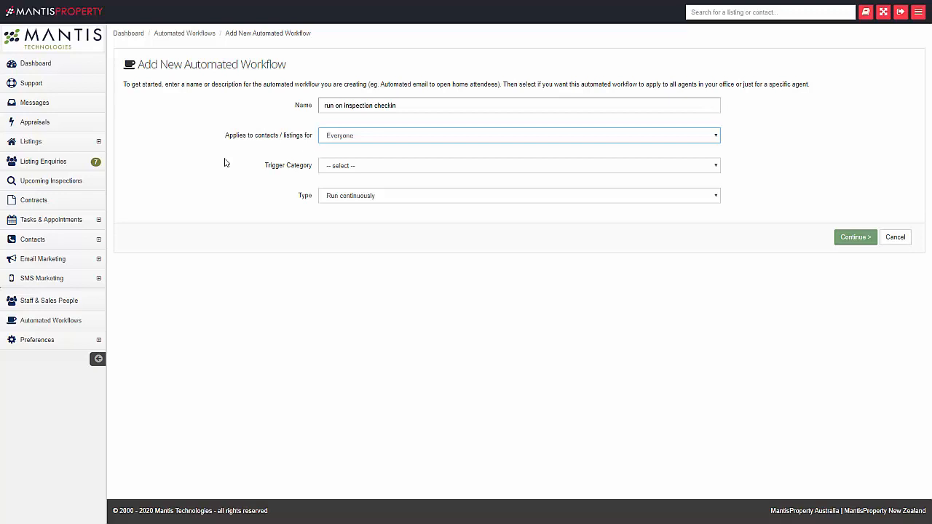
Create the workflow with trigger category Contacts, trigger "A contact attends an open home" and type Run continuously.
left_click(338, 168)
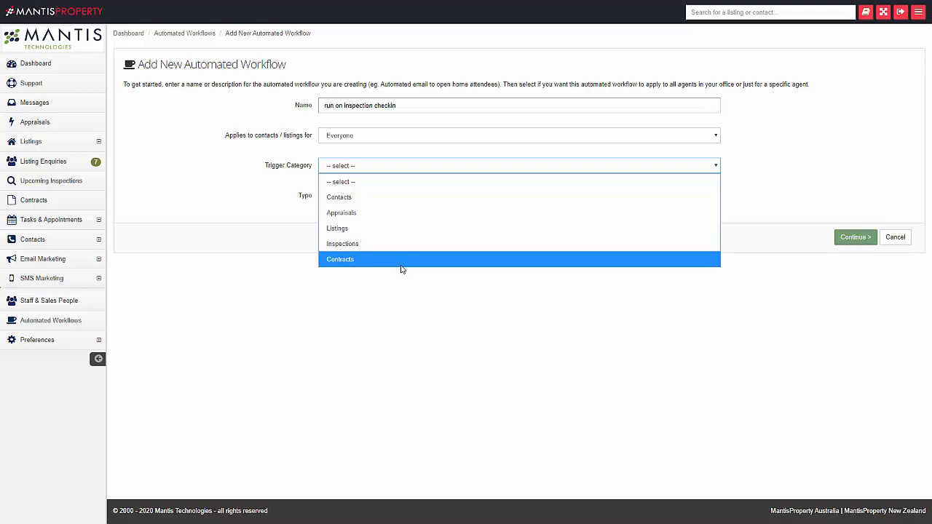
left_click(386, 197)
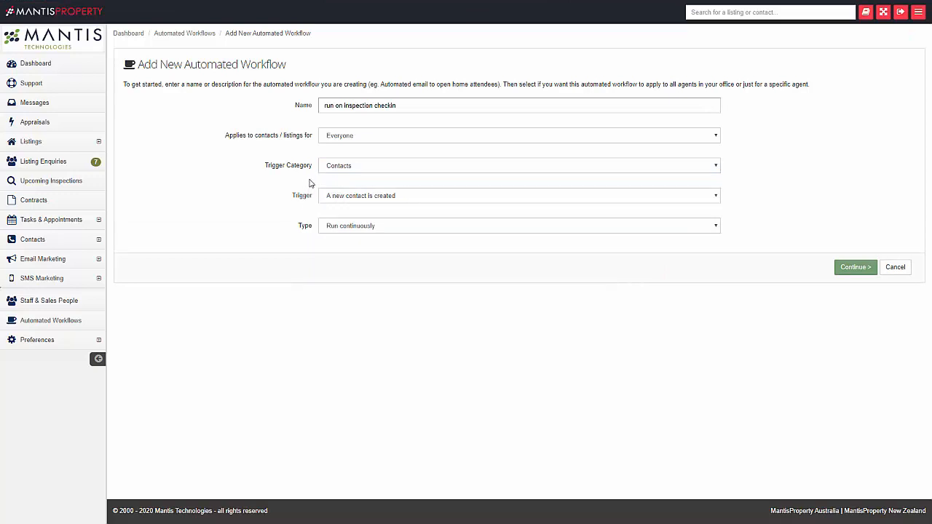
left_click(487, 198)
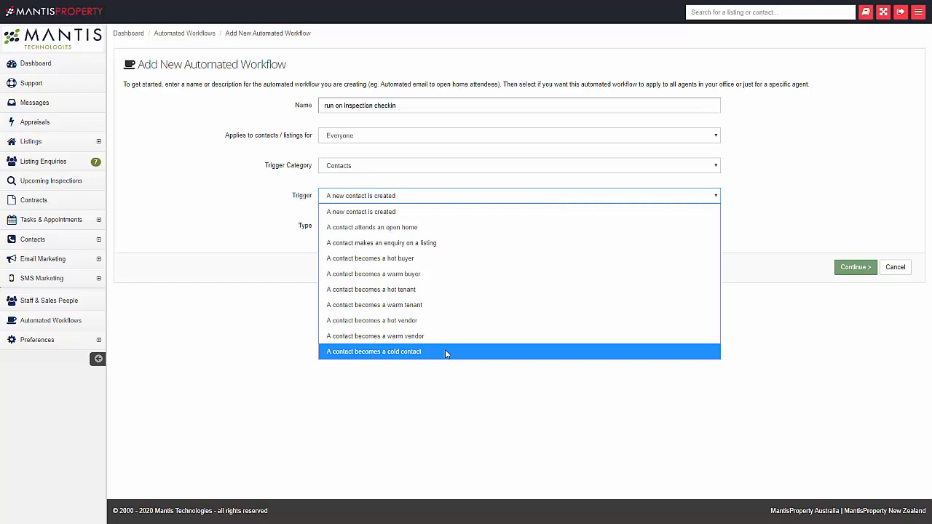
left_click(440, 226)
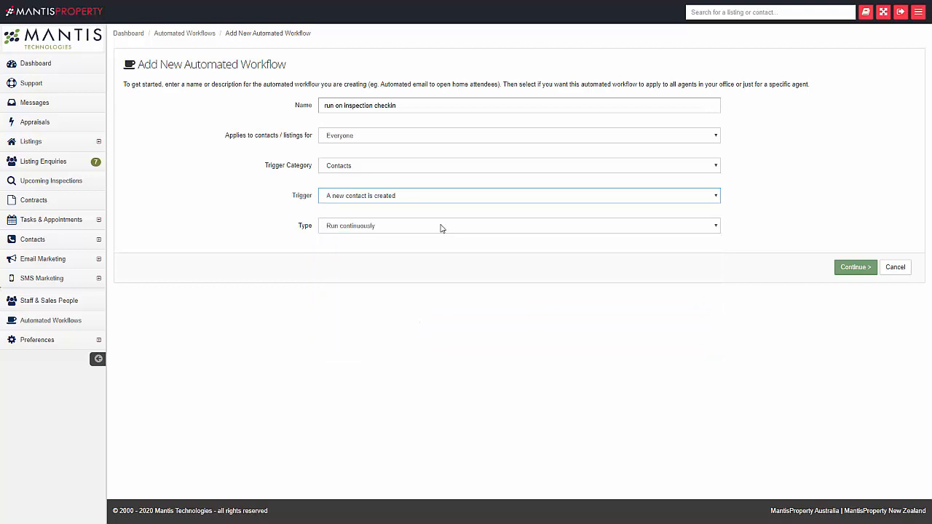
left_click(349, 228)
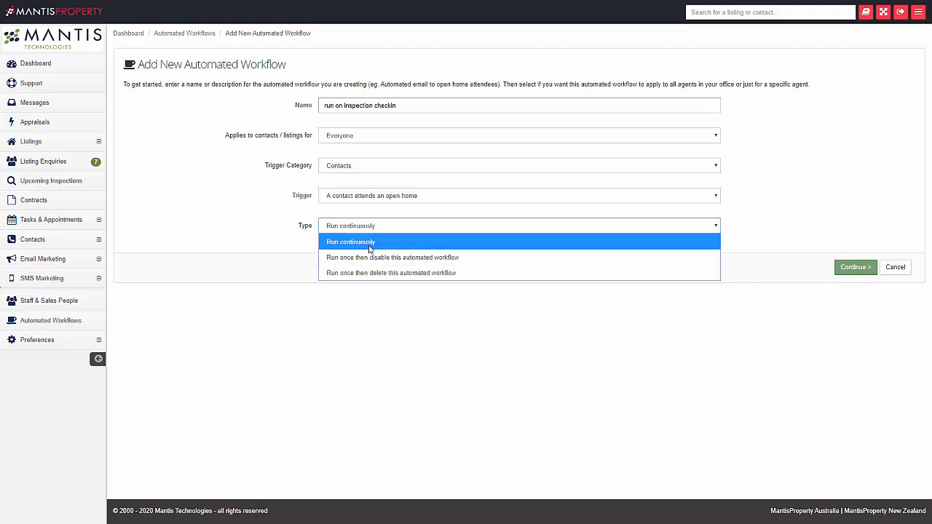
left_click(369, 248)
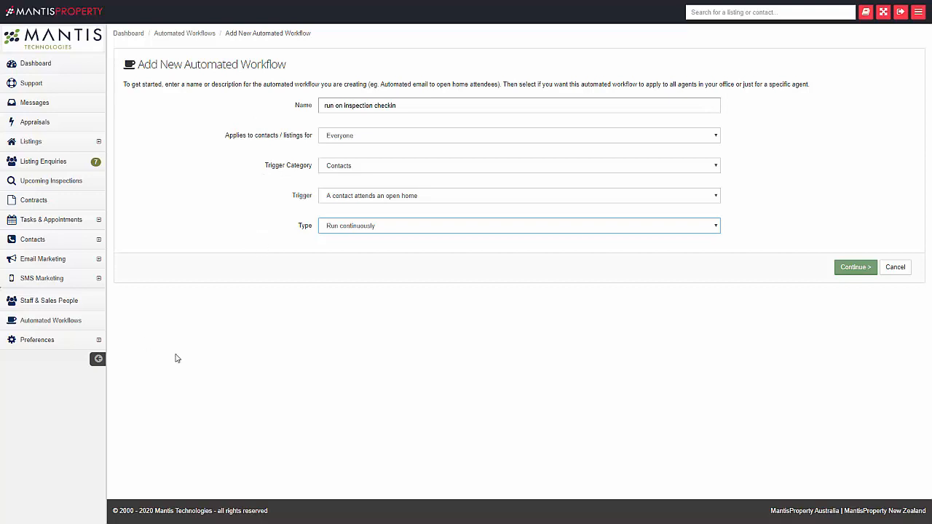
left_click(853, 275)
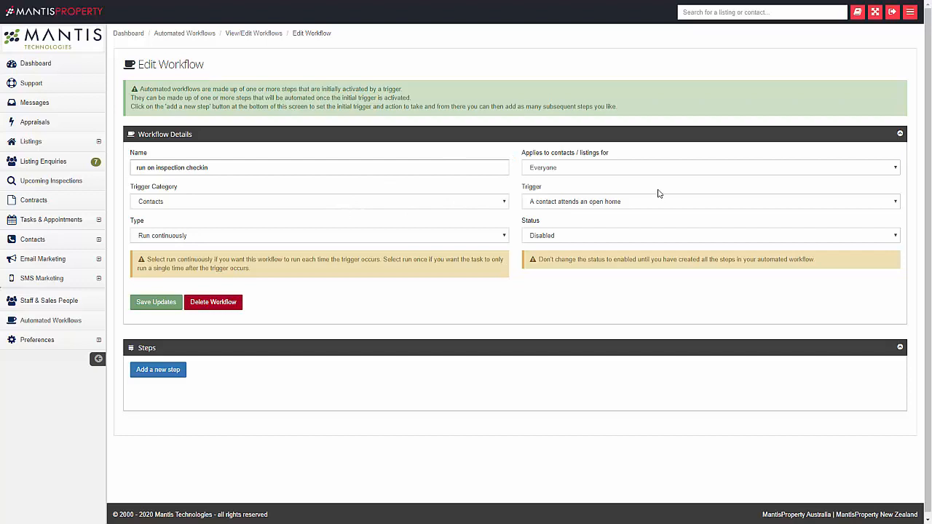
Check the workflow's status options and reopen "run on inspection checkin" from the list of existing automated workflows.
left_click(564, 239)
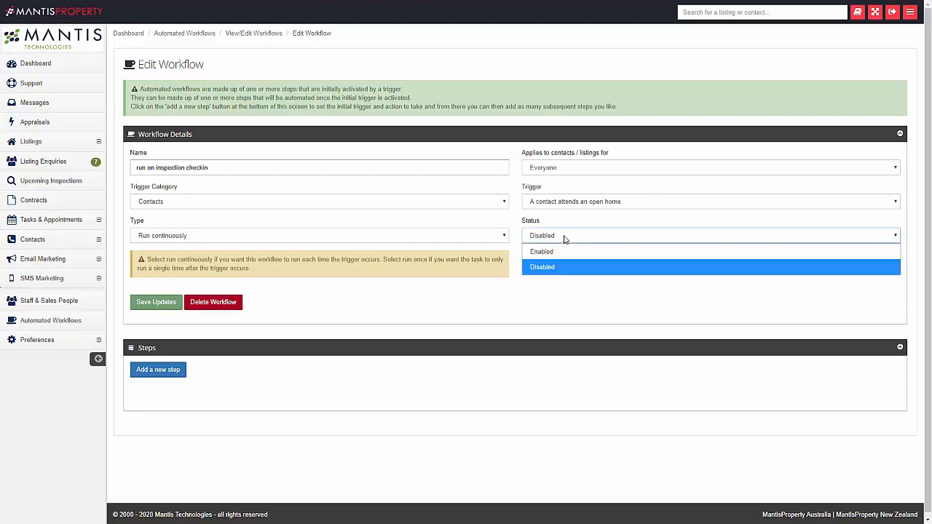
left_click(564, 237)
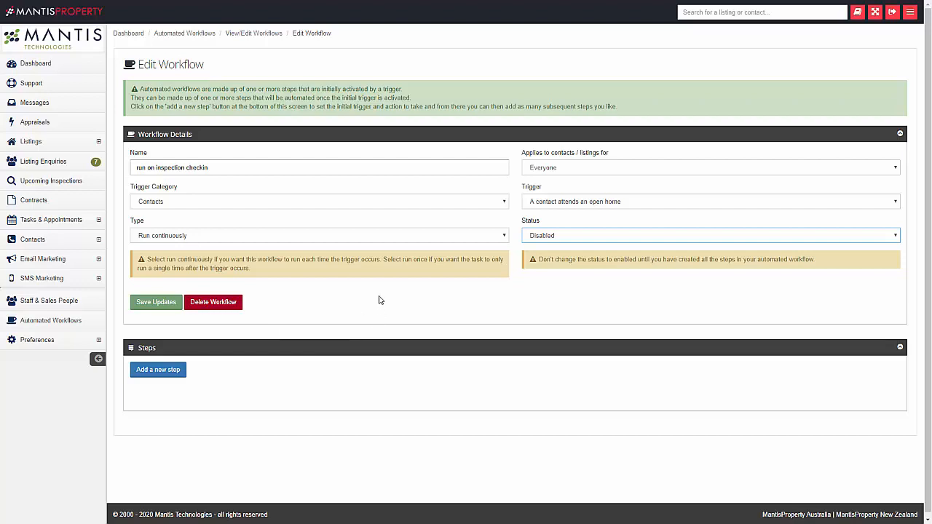
left_click(45, 329)
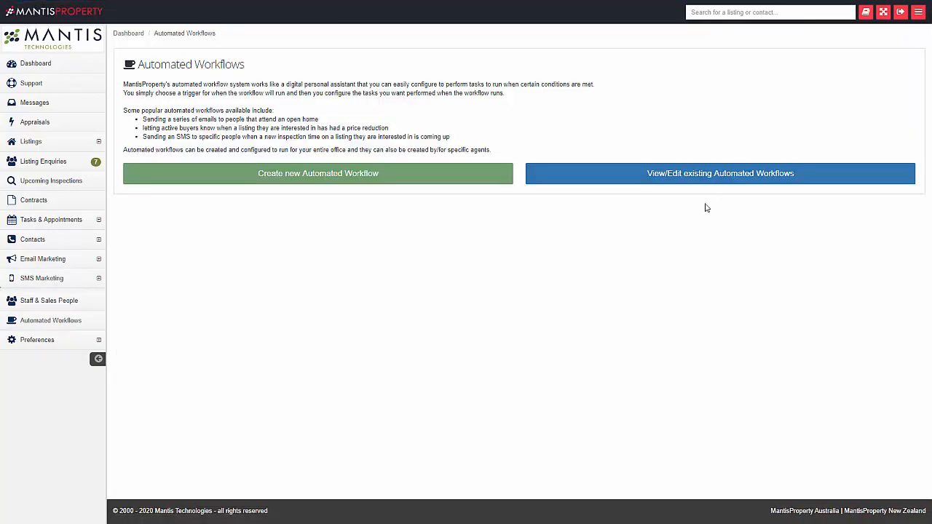
left_click(713, 181)
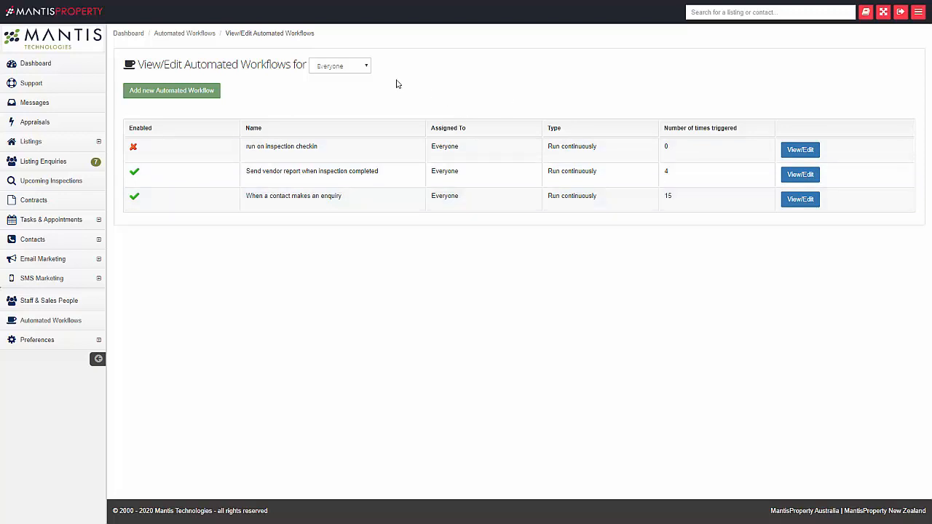
left_click(336, 70)
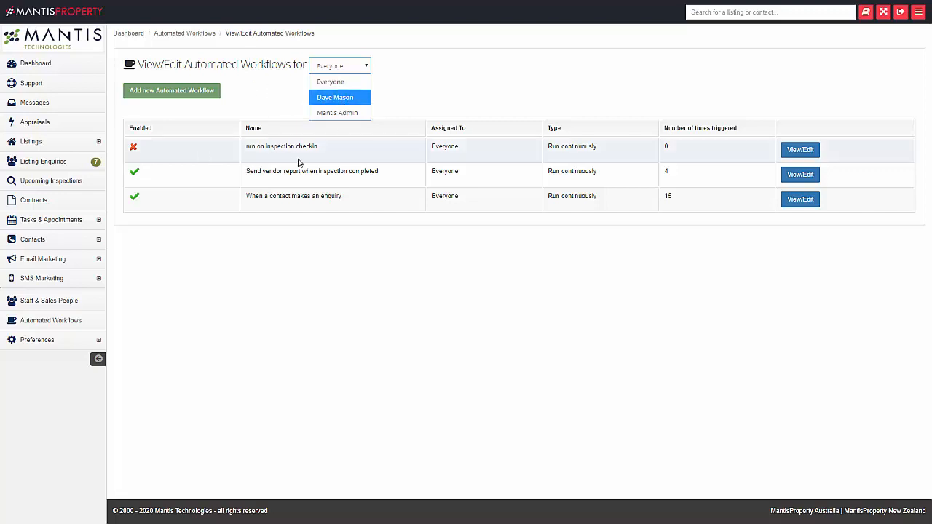
left_click(793, 157)
left_click(793, 157)
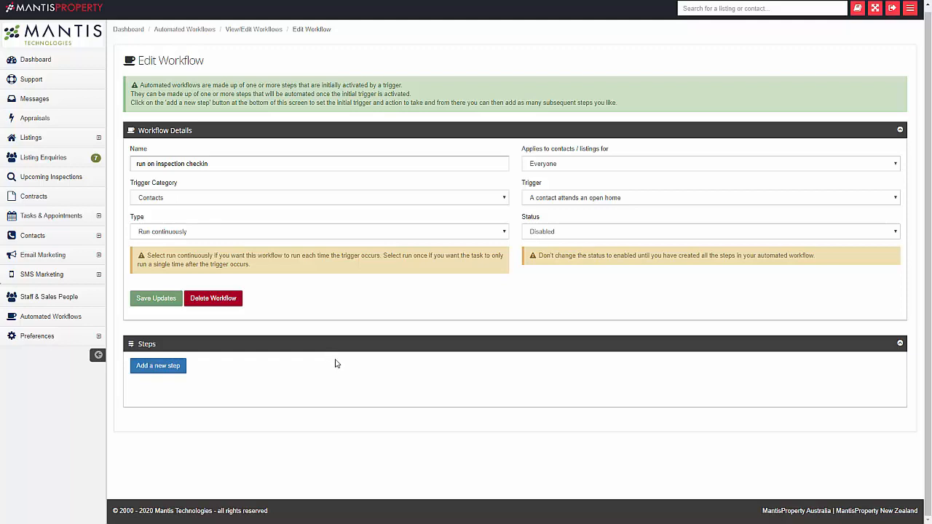
Begin a new workflow step with the action Send an SMS and check the available recipient options.
left_click(151, 373)
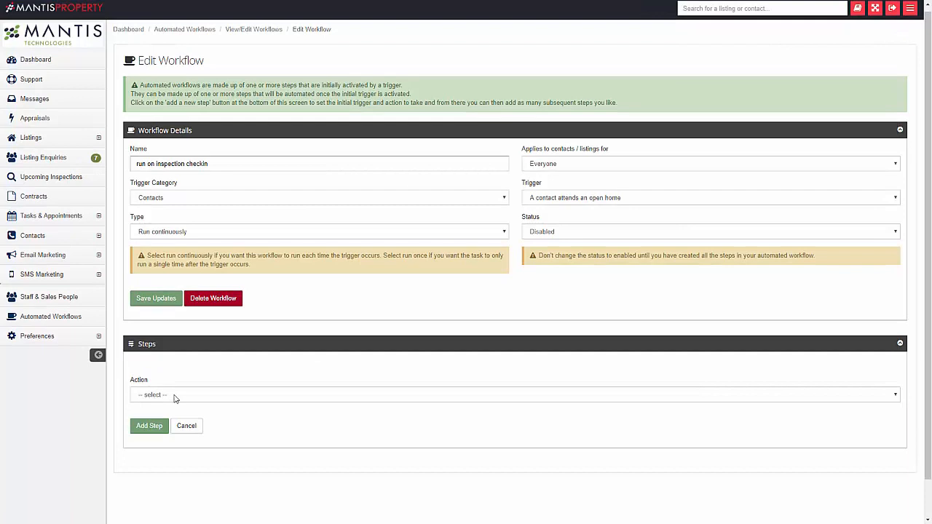
left_click(175, 397)
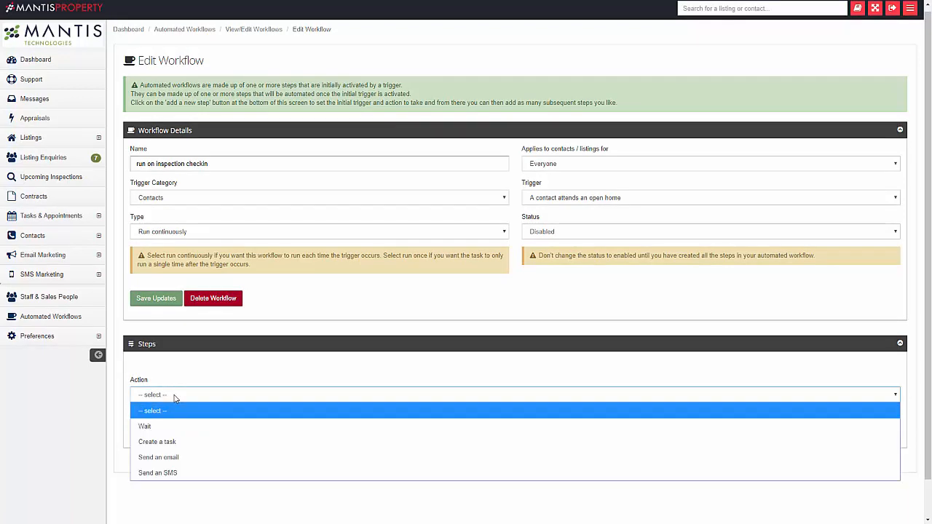
left_click(197, 474)
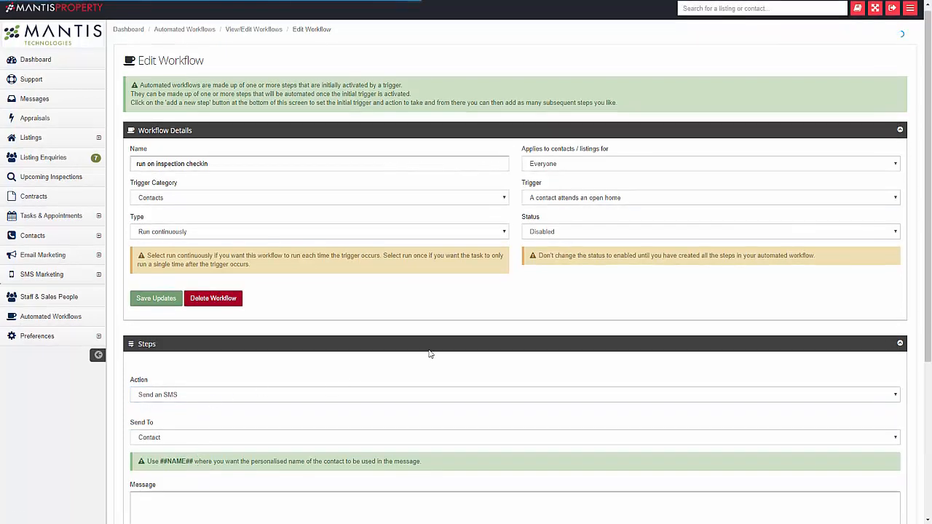
scroll(430, 353, "down", 3)
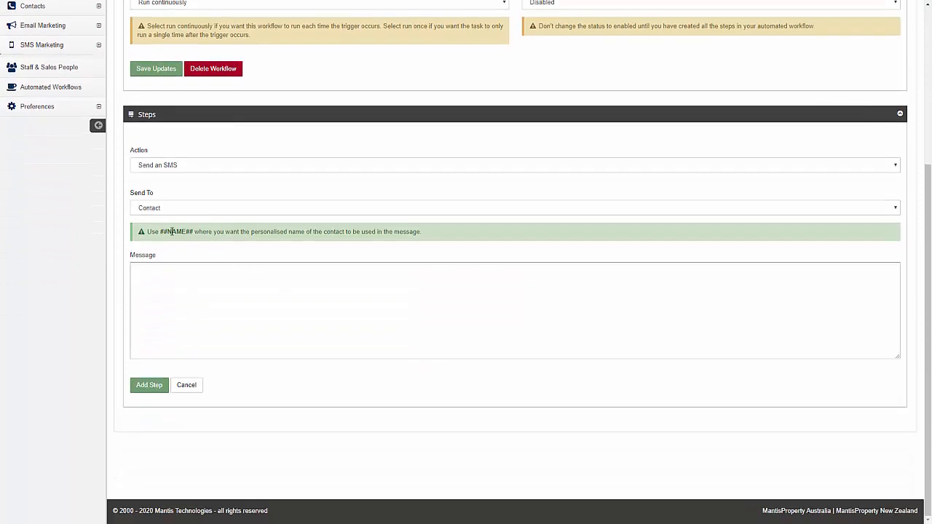
left_click(158, 209)
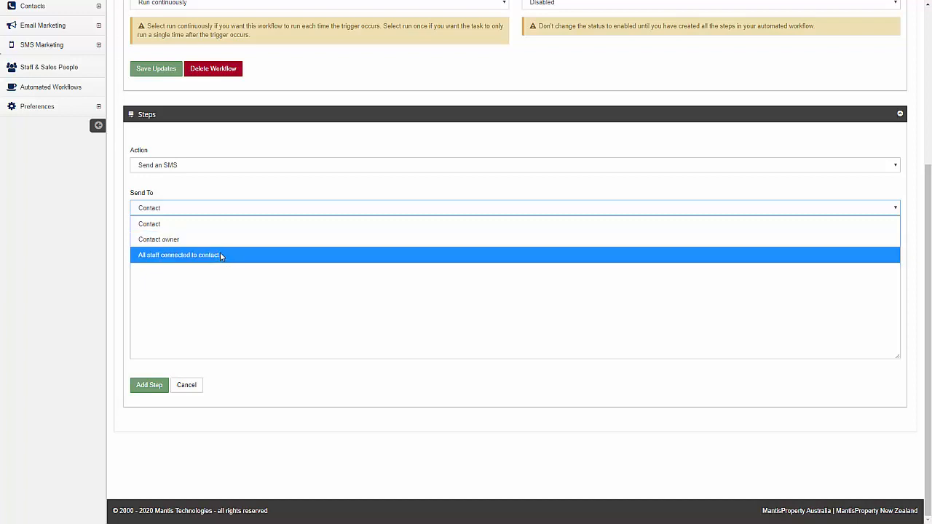
left_click(213, 189)
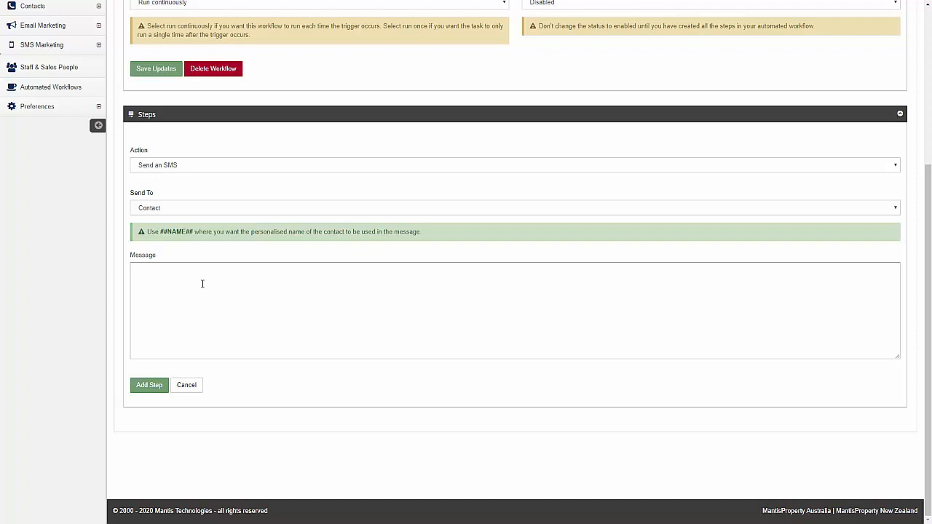
Try Contact owner as the SMS recipient and switch the recipient back to Contact.
left_click(166, 208)
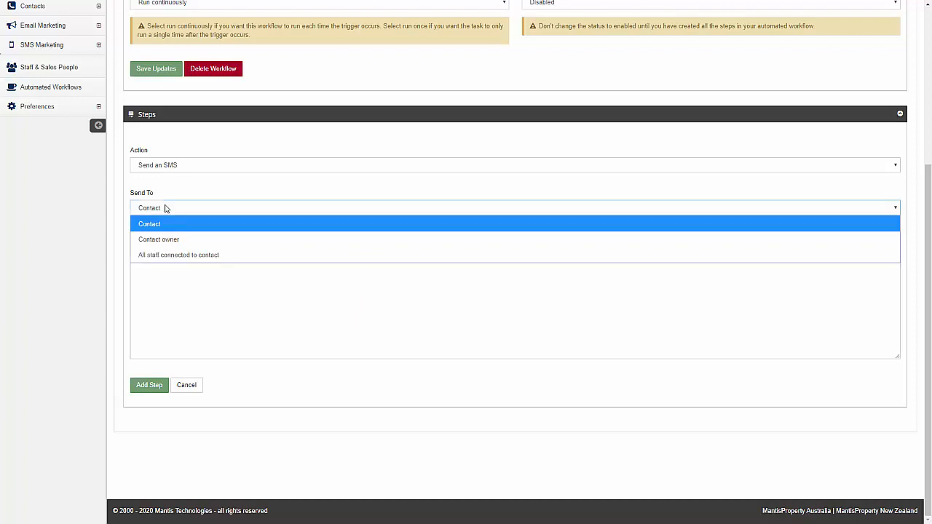
left_click(171, 242)
left_click(169, 277)
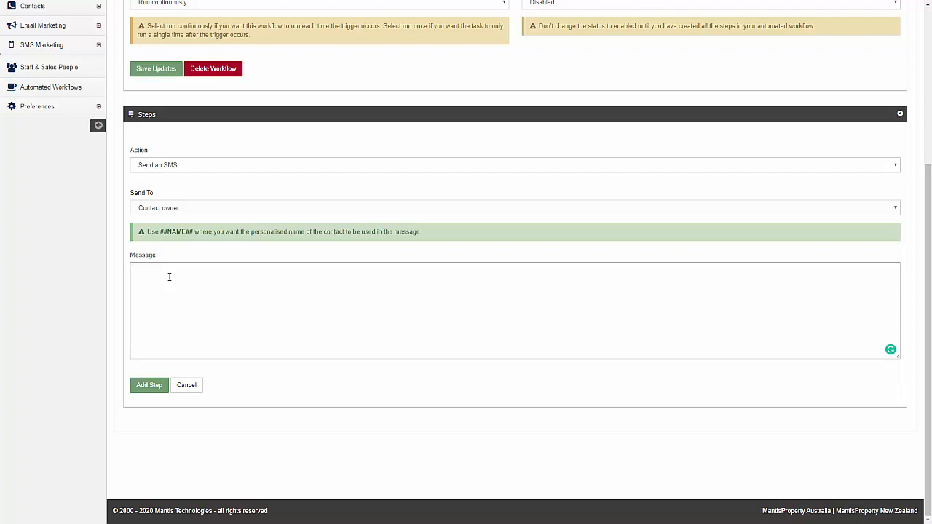
left_click(175, 211)
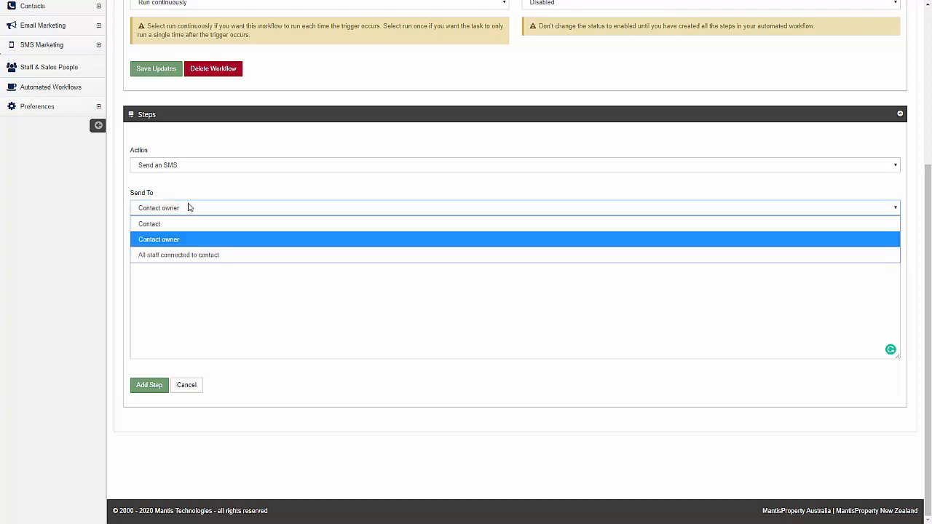
left_click(150, 225)
Add the SMS step with message "Thank you for attending our open home today. For more information please don't hesitate to contact me on" and a phone number.
left_click(191, 276)
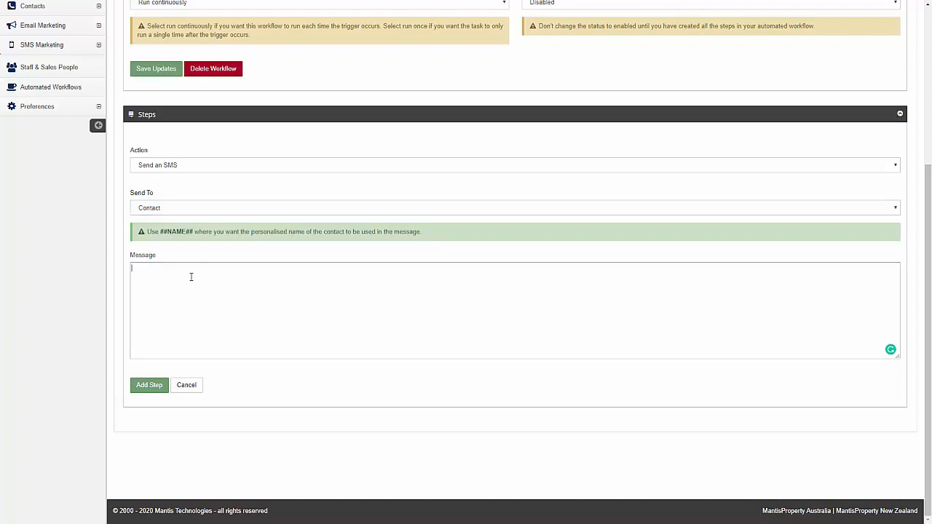
type("Thank you for attending our open home today.")
key("Return")
type("For more inform")
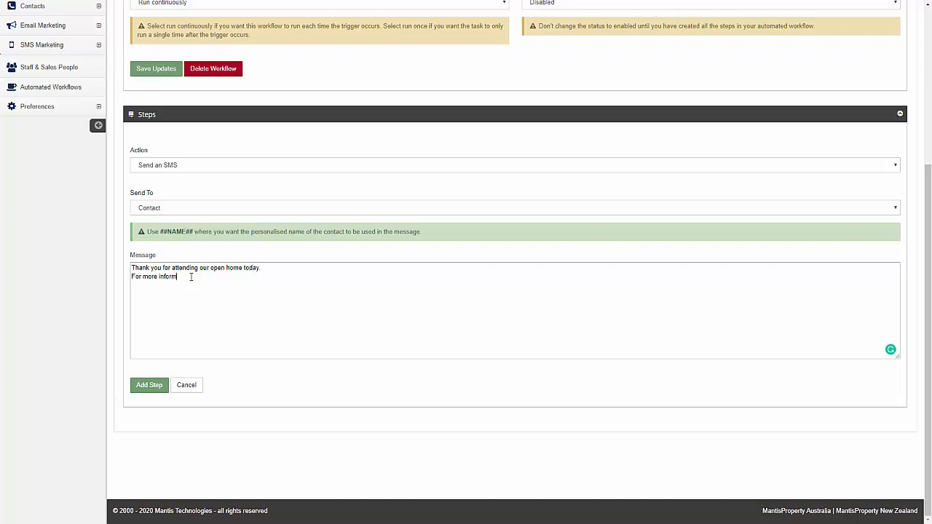
type("ation please don't hesitate to contact me on 0000000000")
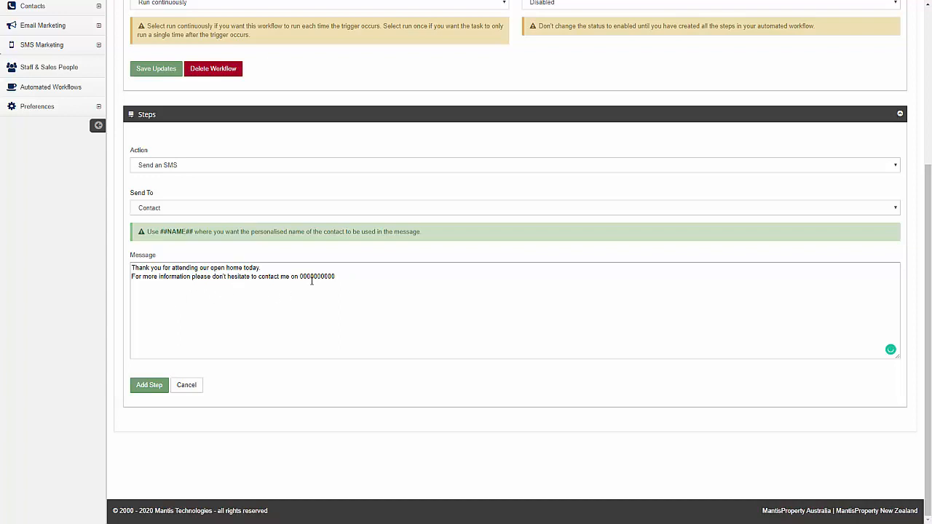
left_click(150, 386)
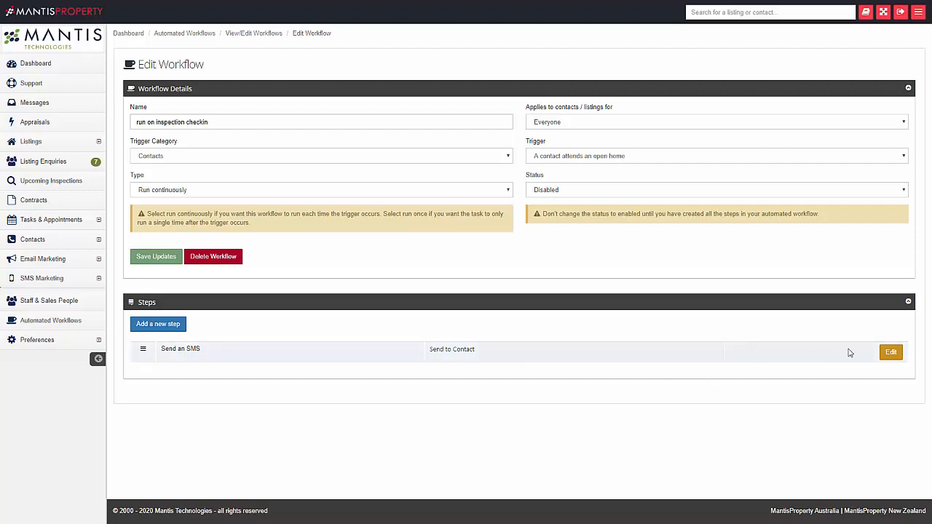
Open the saved SMS step to review its recipient and message, and close it without saving.
left_click(891, 354)
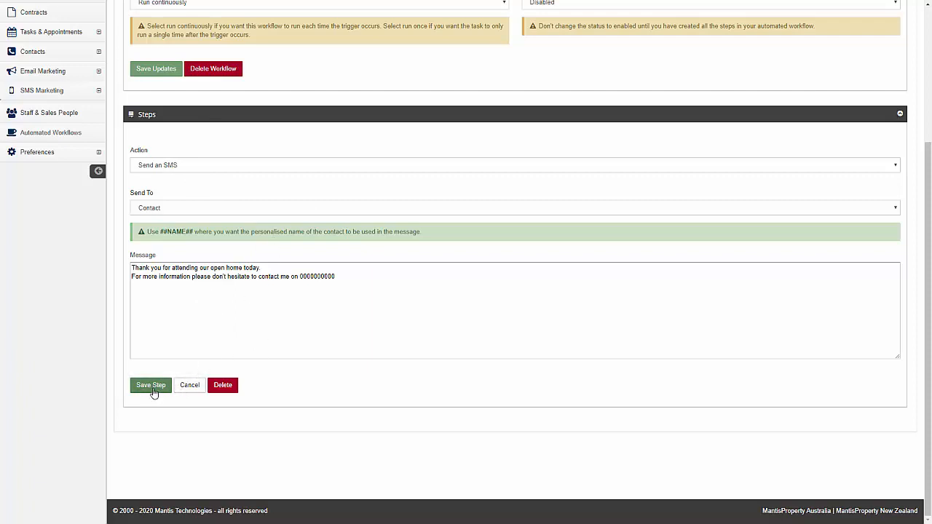
left_click(191, 388)
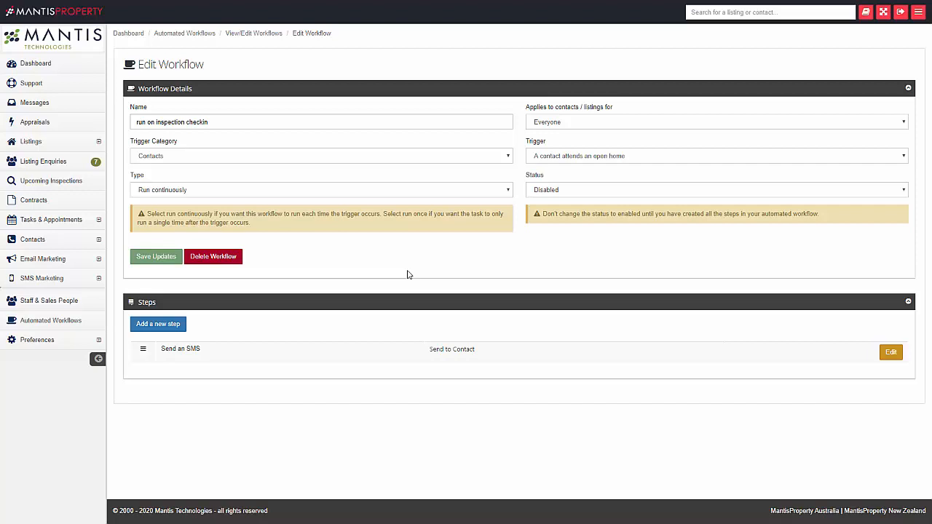
Add a Wait step of 1 day to the workflow.
left_click(153, 332)
left_click(209, 356)
left_click(150, 384)
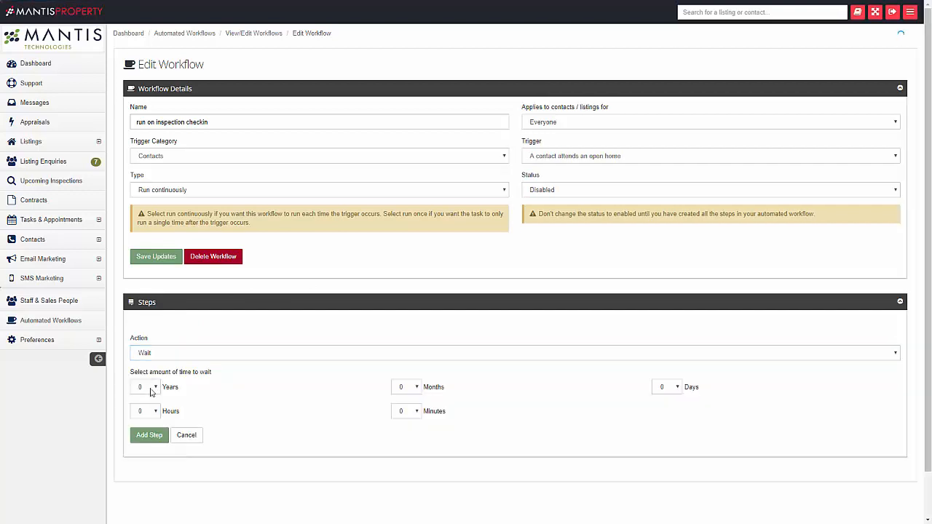
scroll(322, 391, "down", 1)
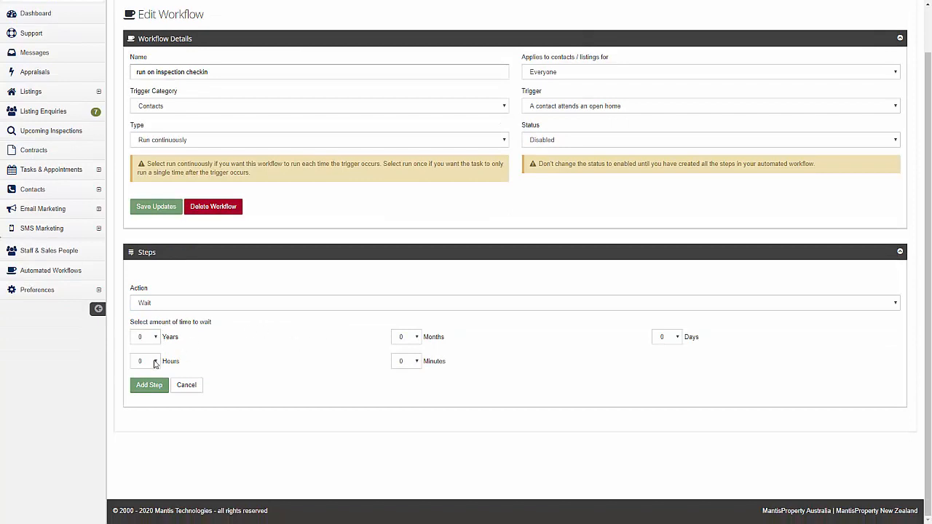
left_click(677, 337)
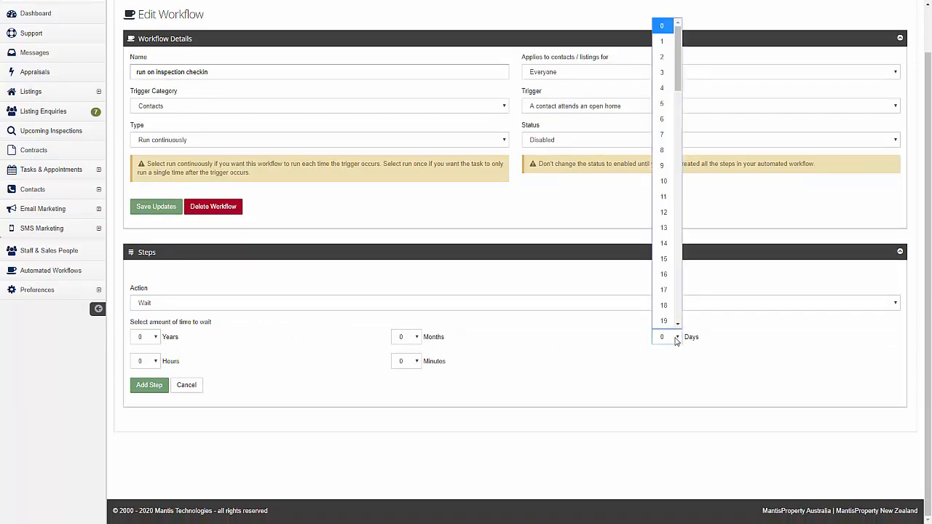
left_click(663, 42)
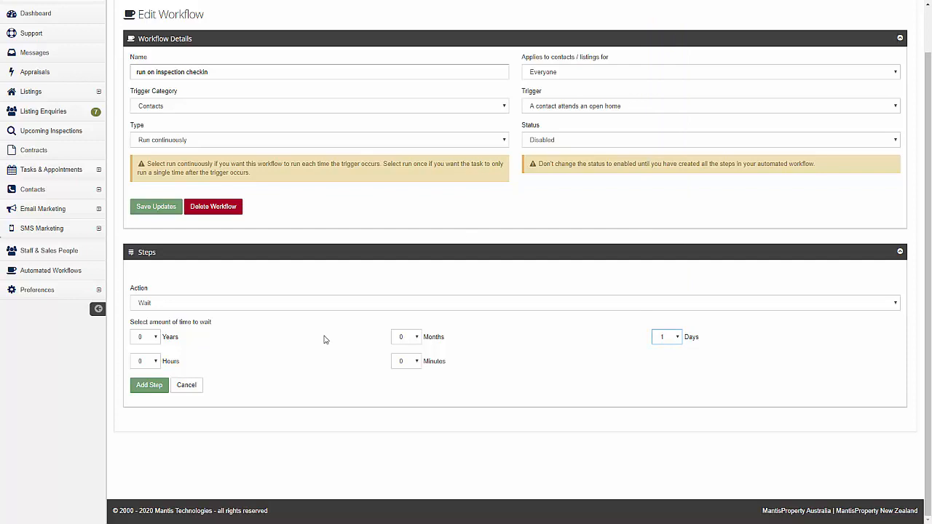
left_click(143, 385)
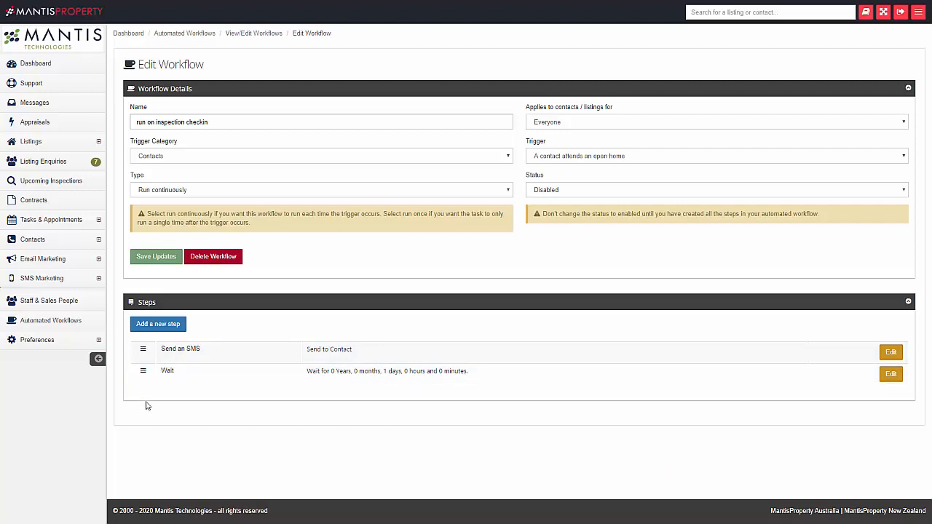
Begin a new workflow step with the action Send an email and enter "hello there" as the email subject.
left_click(164, 328)
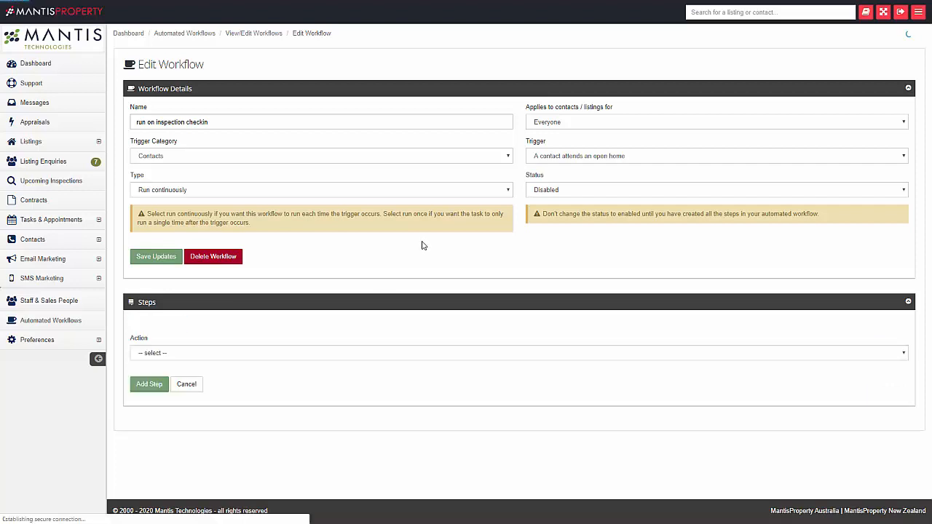
left_click(166, 353)
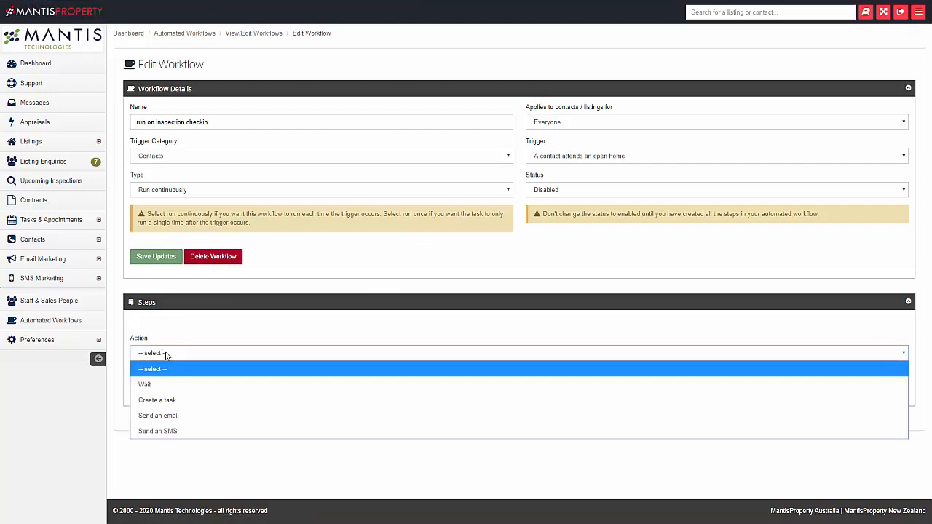
left_click(182, 422)
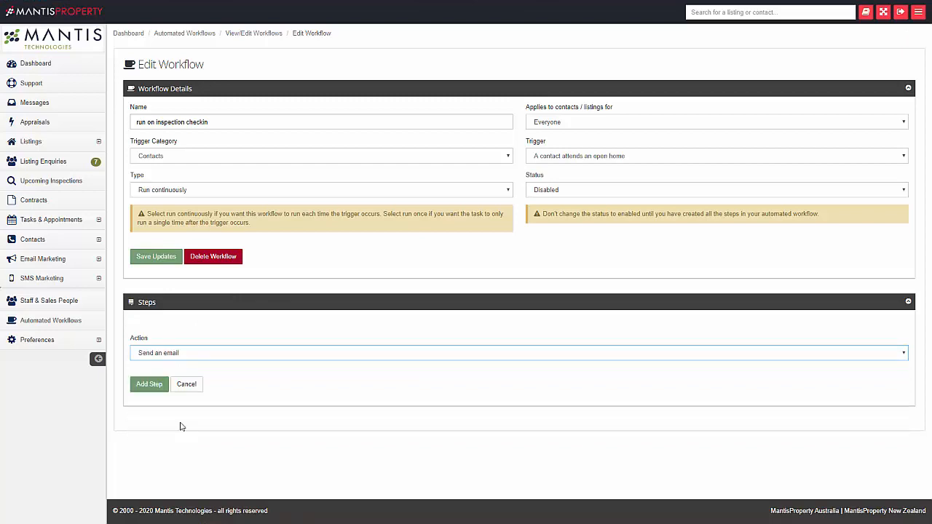
scroll(196, 424, "down", 3)
left_click(176, 215)
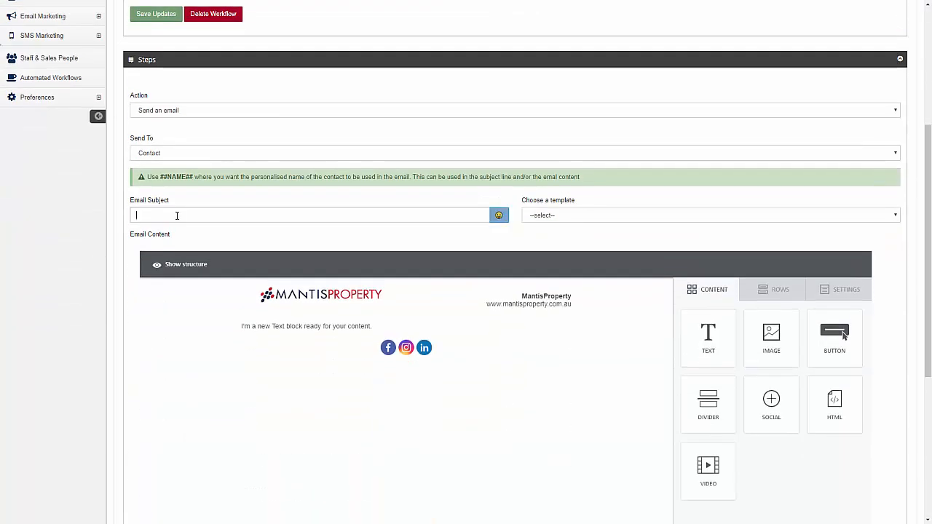
type("hello there")
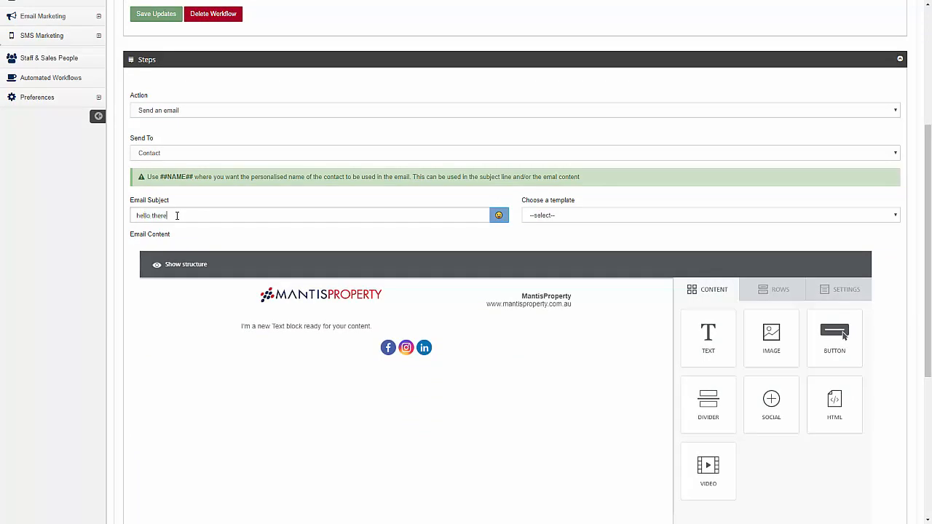
key("Tab")
scroll(405, 231, "down", 1)
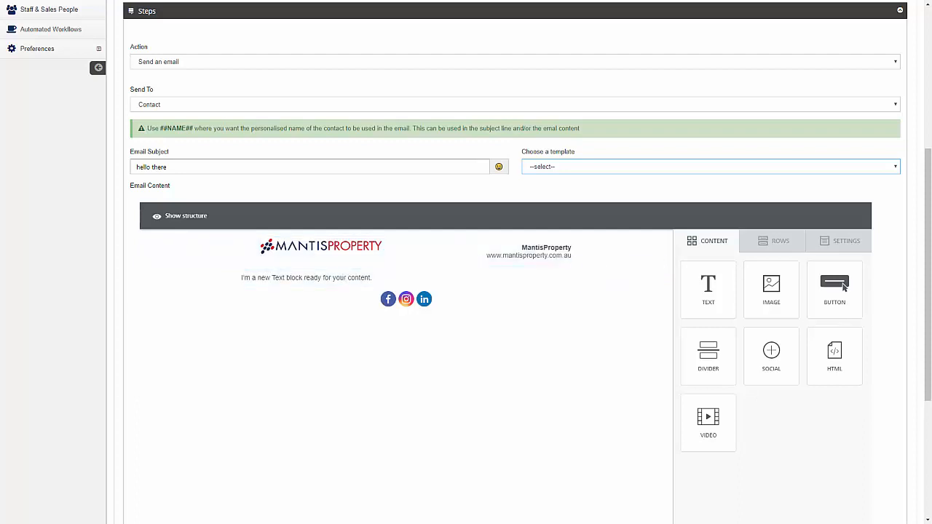
left_click(843, 288)
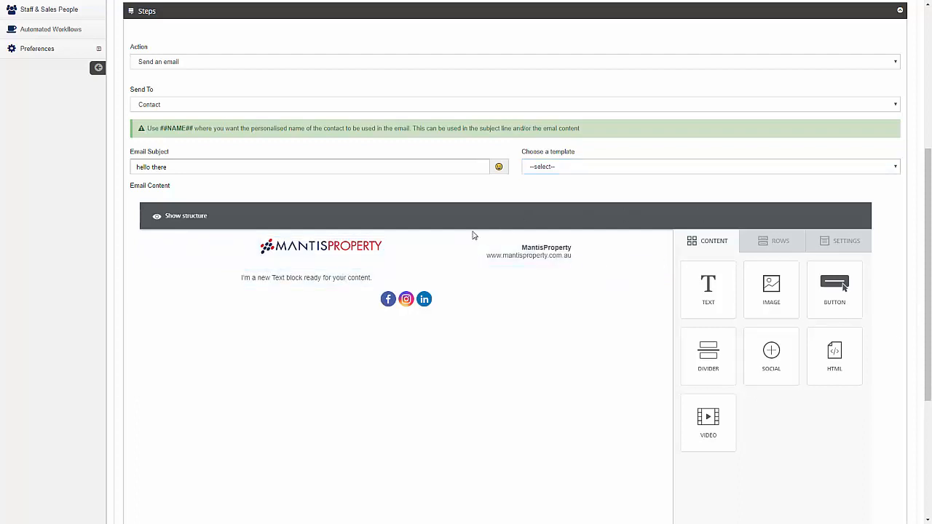
Replace the email's placeholder text with "Thanks for attending the inspection yesterday." and "Here is some info on what we do..." on separate lines, and add the step.
left_click(290, 277)
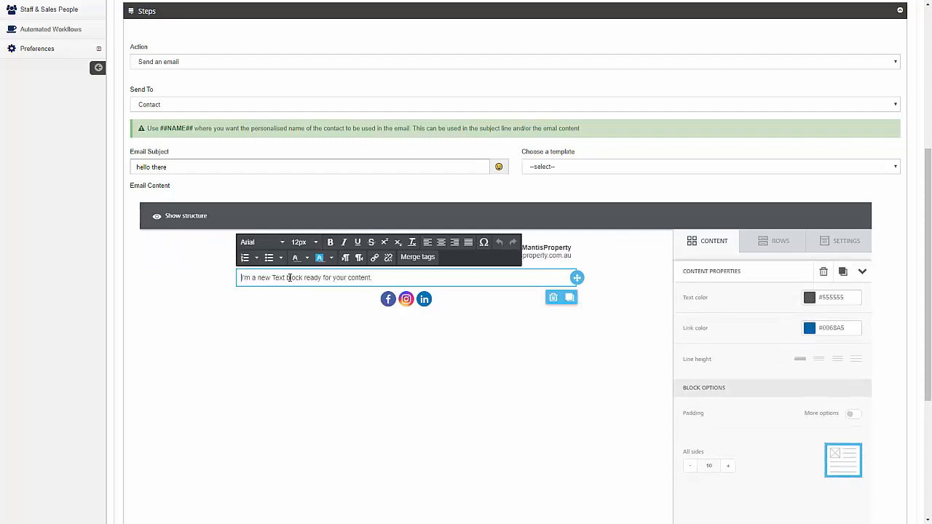
triple_click(288, 278)
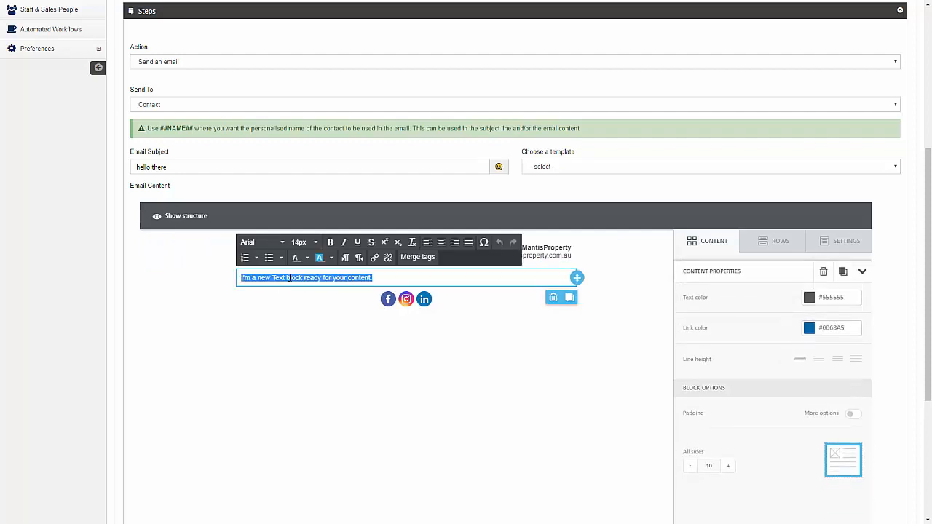
type("Thanks ")
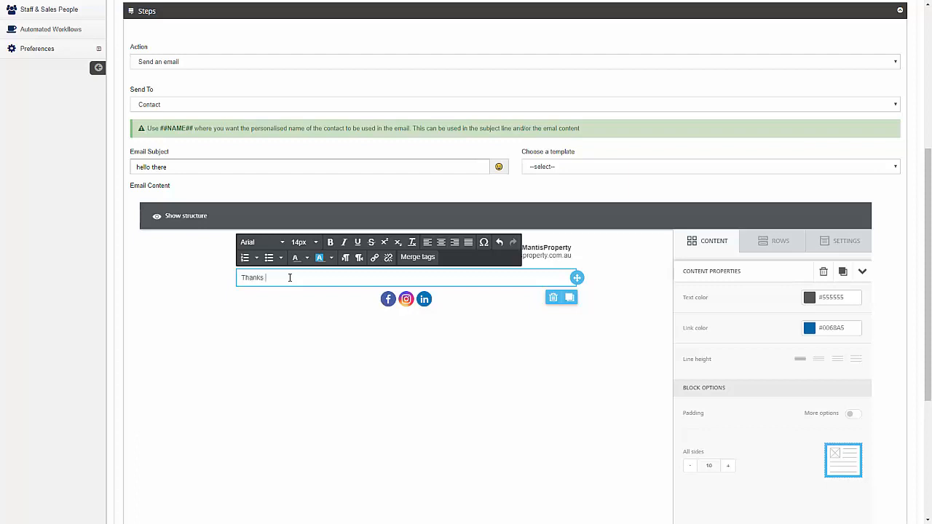
type("for attending the inspection yesterday.")
key("Return")
type("H")
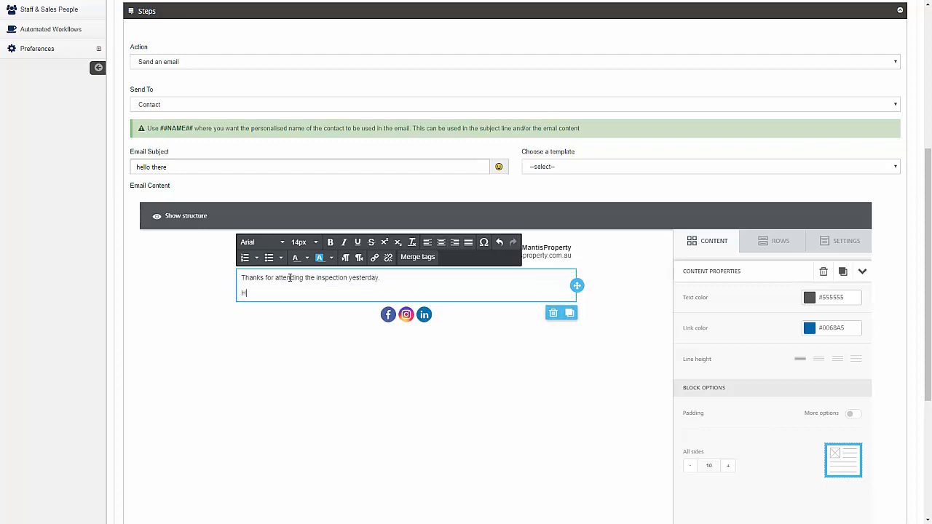
type("ere is some info on what we do...")
key("Return")
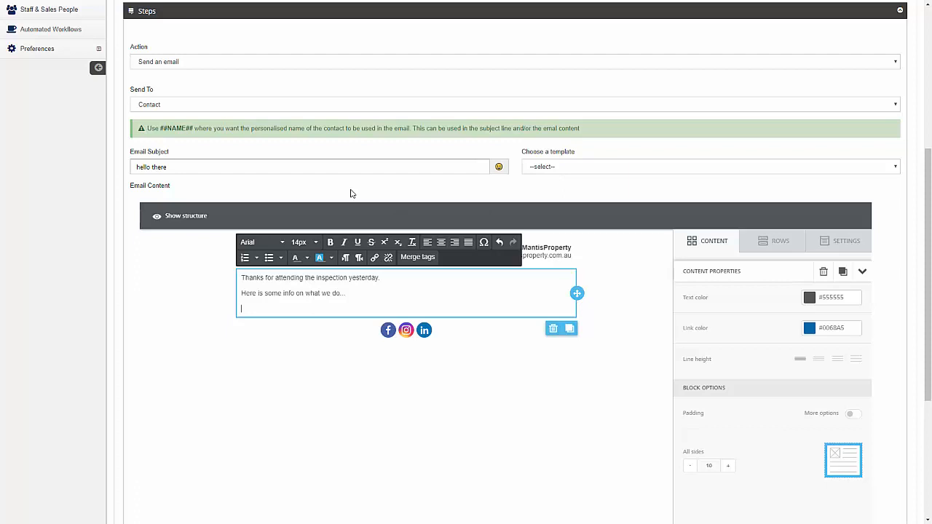
scroll(366, 189, "down", 1)
scroll(367, 189, "down", 3)
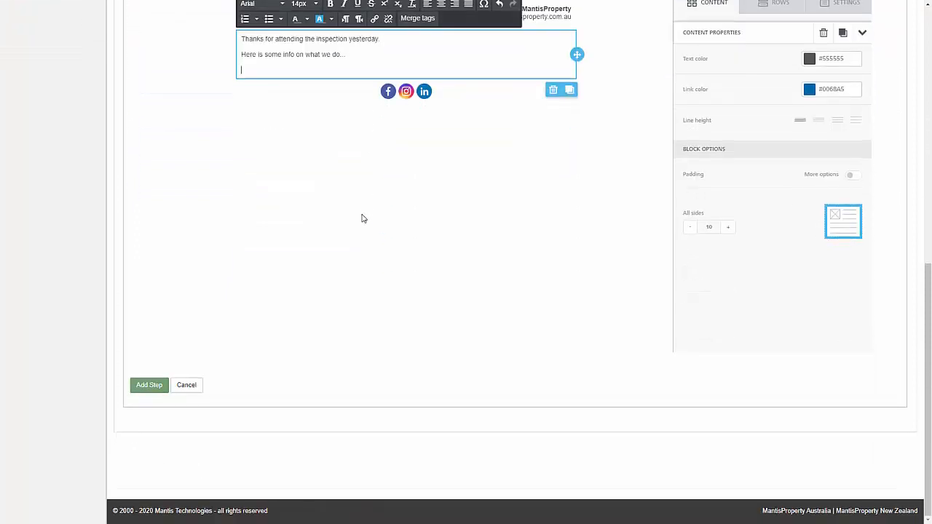
left_click(149, 386)
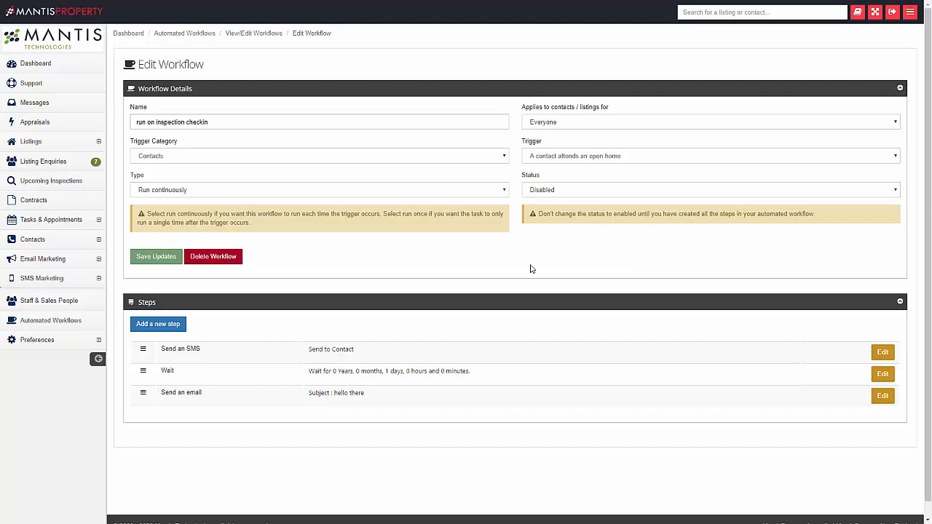
Begin a Create a task step with the subject "follow up call" and a due date of 1 day after creation.
left_click(153, 330)
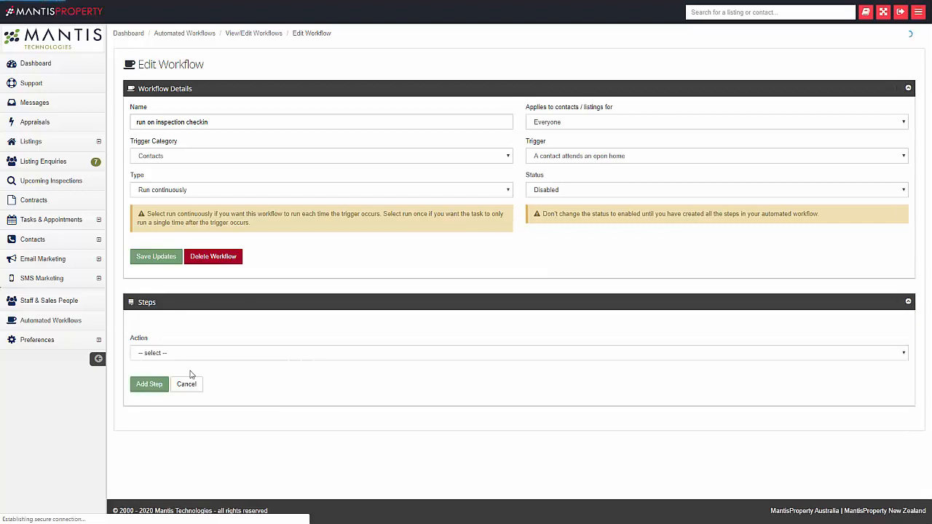
left_click(184, 354)
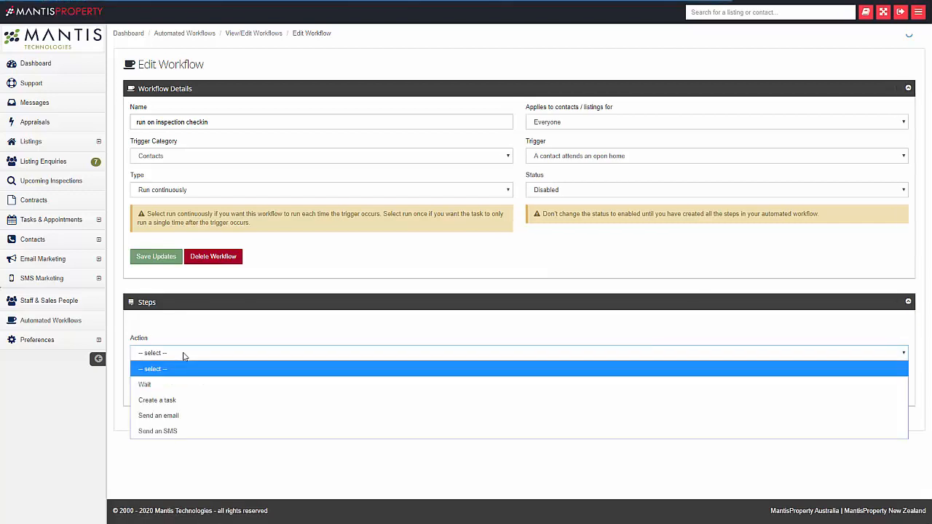
left_click(171, 399)
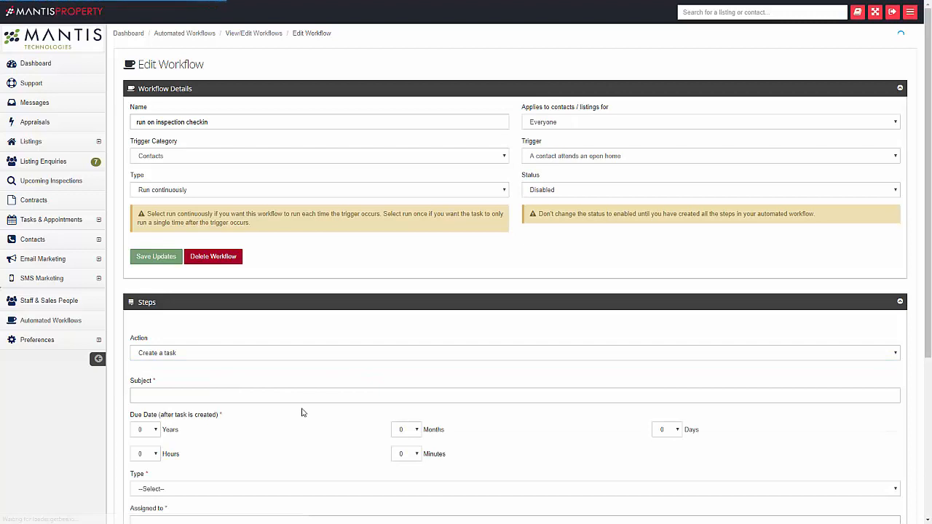
scroll(301, 441, "down", 4)
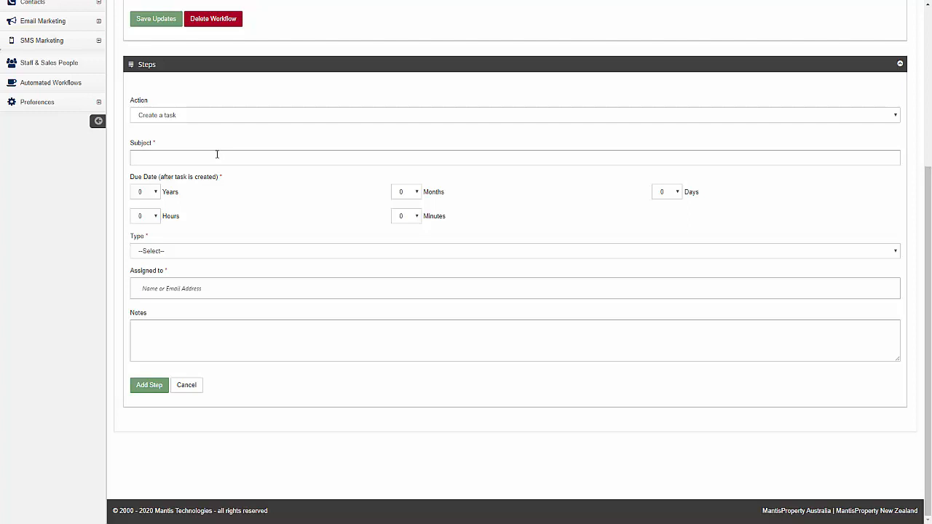
type("follow up call")
left_click(665, 193)
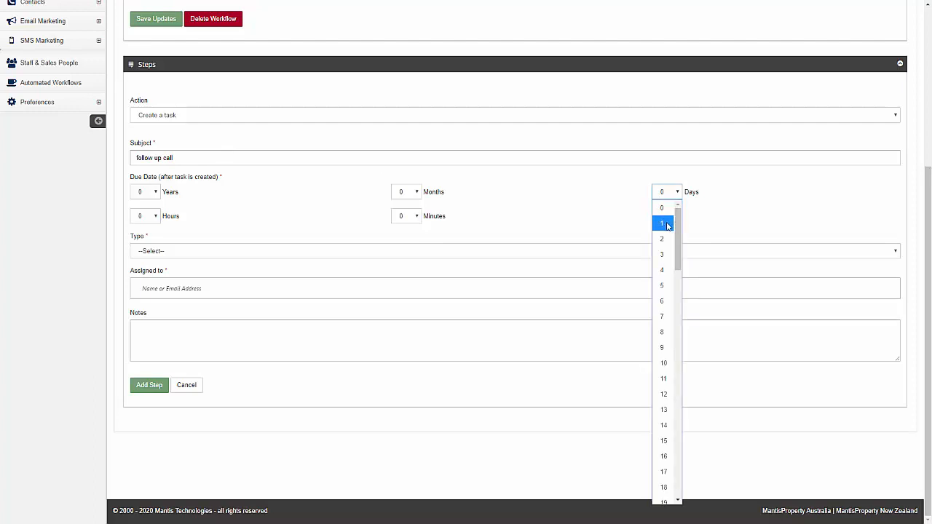
left_click(668, 225)
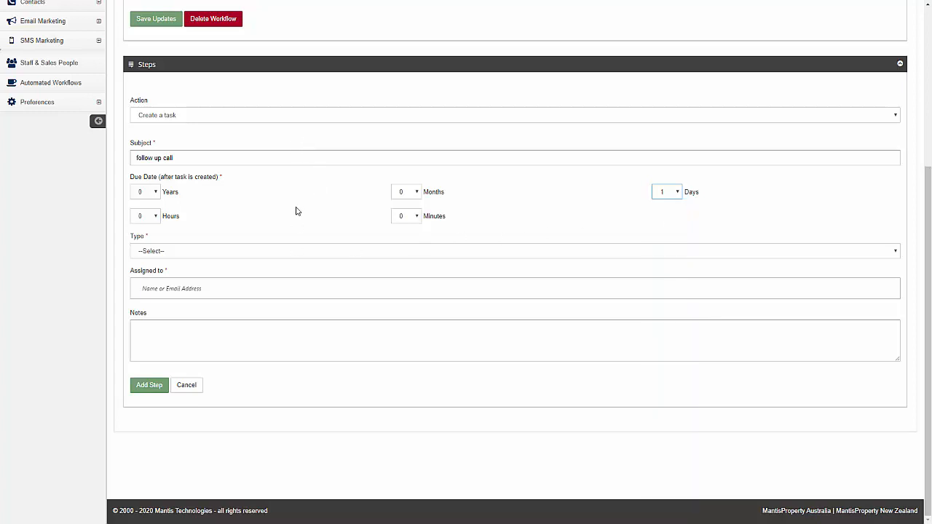
Set the task type to Phone Call, assign a staff member, enter the note "please call as they recently attended an inspection", and add the step.
left_click(149, 252)
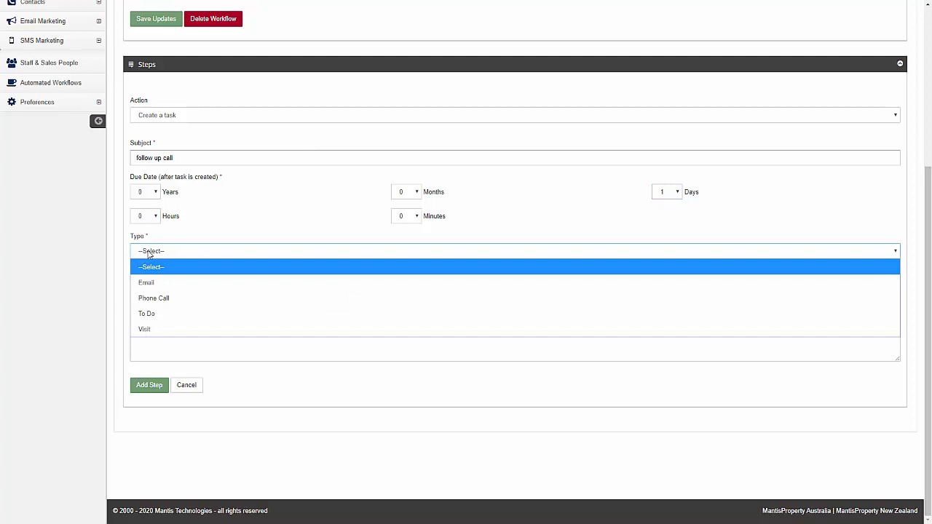
left_click(178, 299)
left_click(190, 289)
type("david")
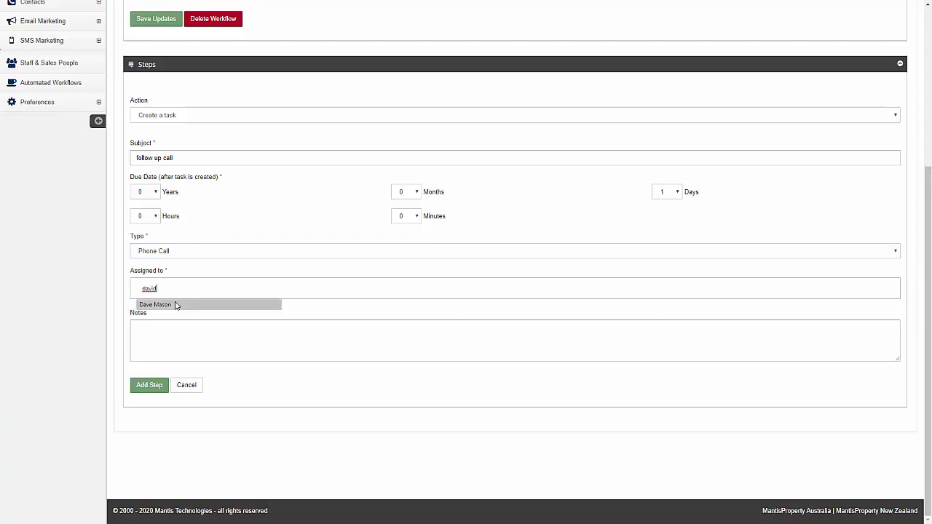
left_click(176, 304)
left_click(171, 333)
type("please call")
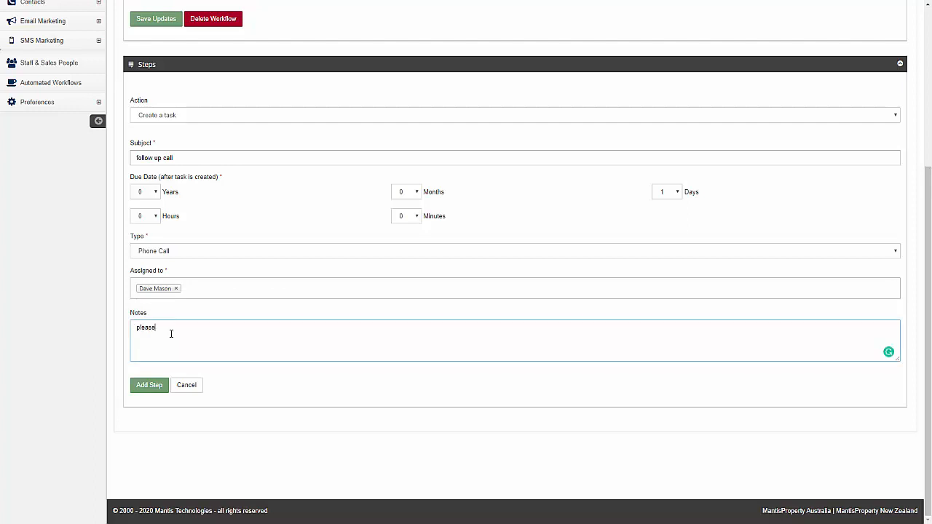
type(" as they recently attended an inspection")
left_click(145, 390)
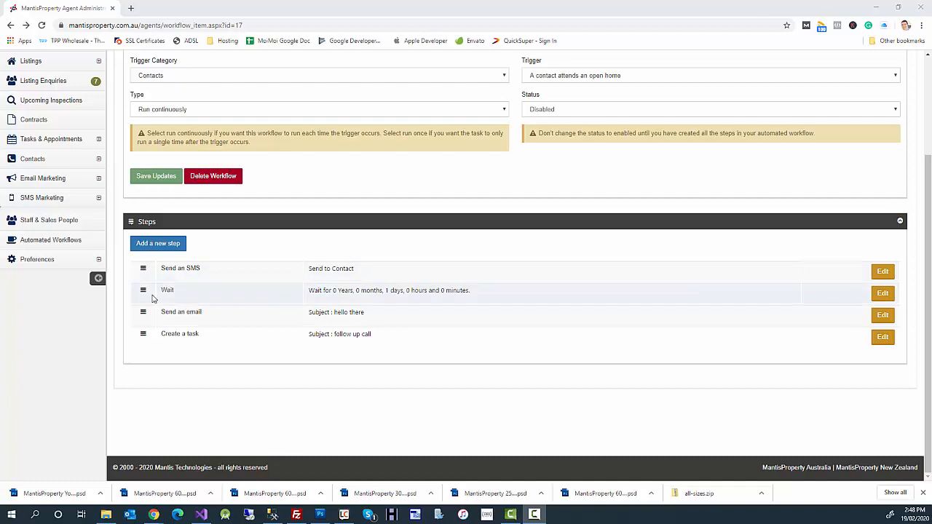
Try moving the Wait step above the Send an SMS step and restore the original step order.
left_click_drag(143, 289, 142, 269)
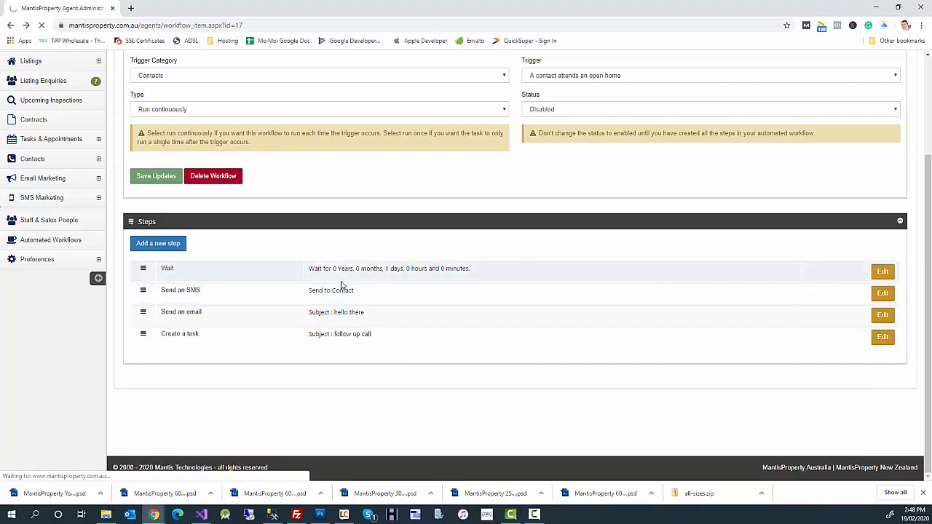
scroll(303, 255, "up", 1)
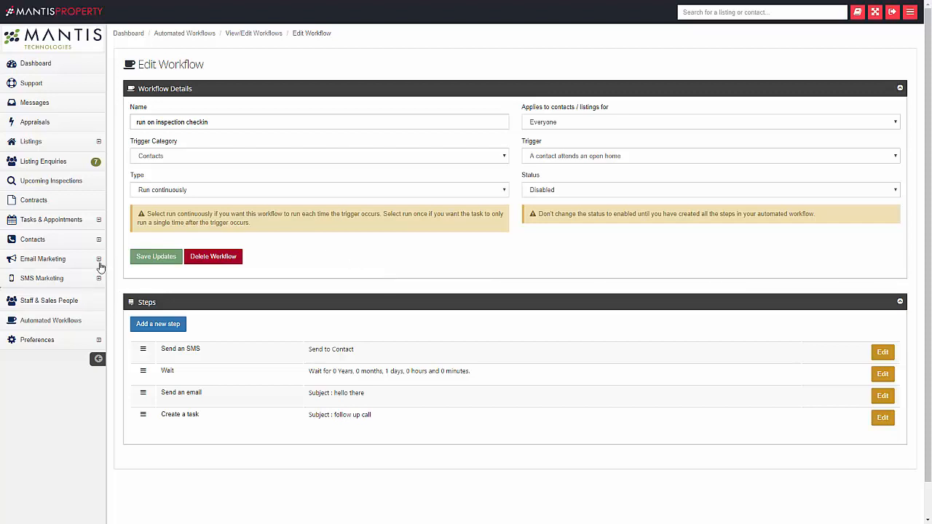
Start a new automated workflow and choose Appraisals as its trigger category.
left_click(61, 322)
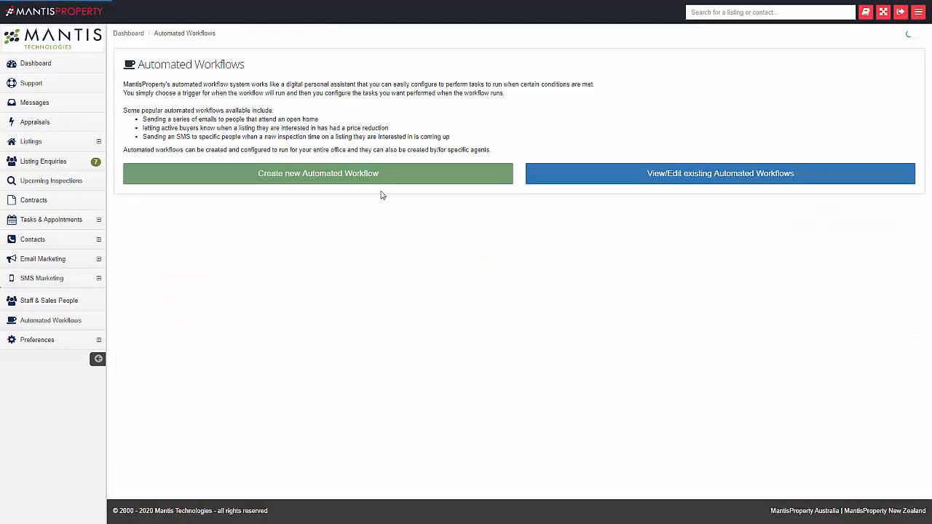
left_click(334, 177)
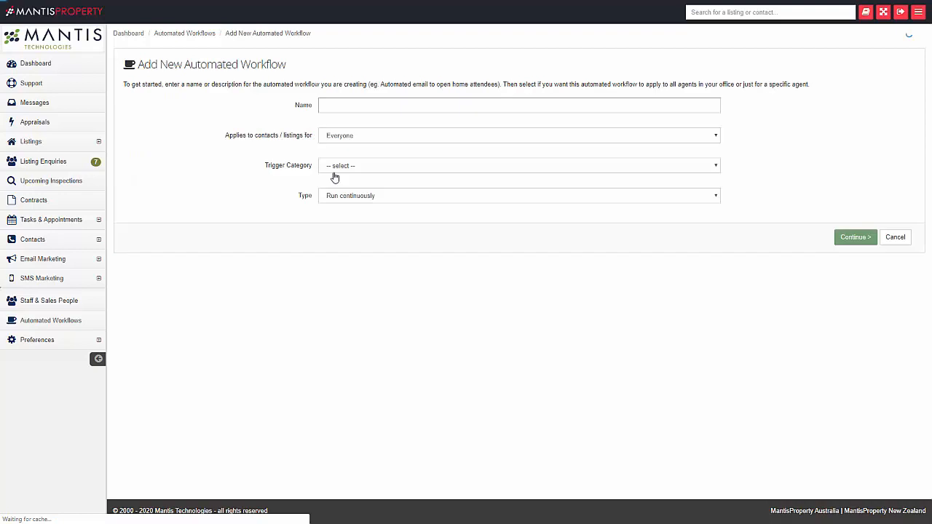
left_click(373, 169)
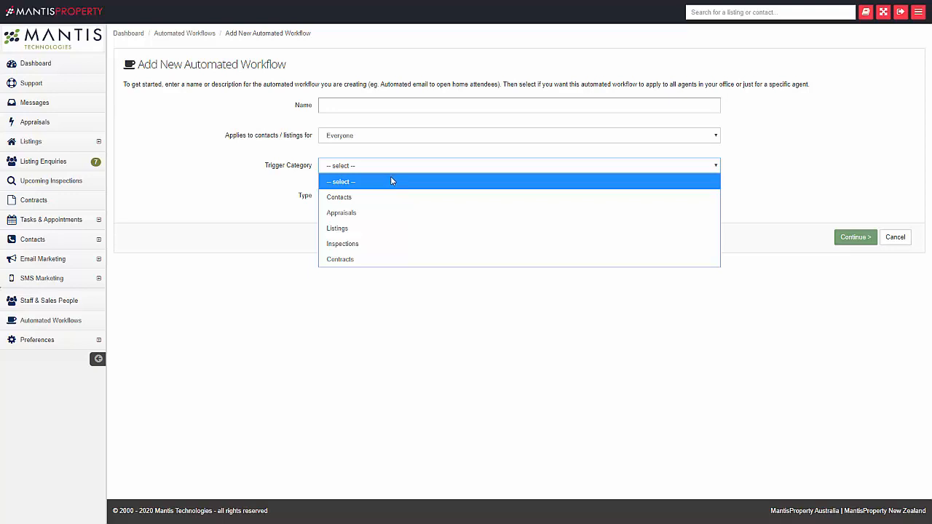
left_click(349, 218)
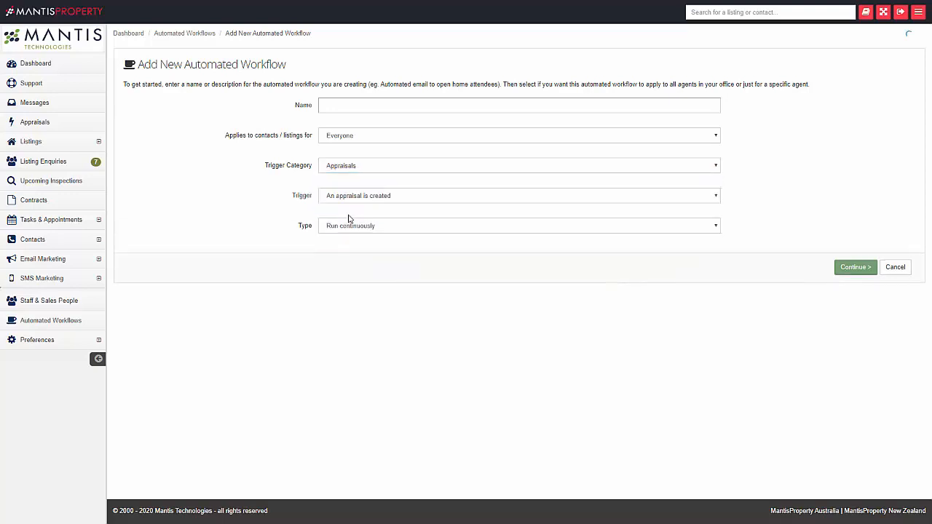
Review the triggers available for the Appraisals category without changing the selected trigger.
left_click(366, 198)
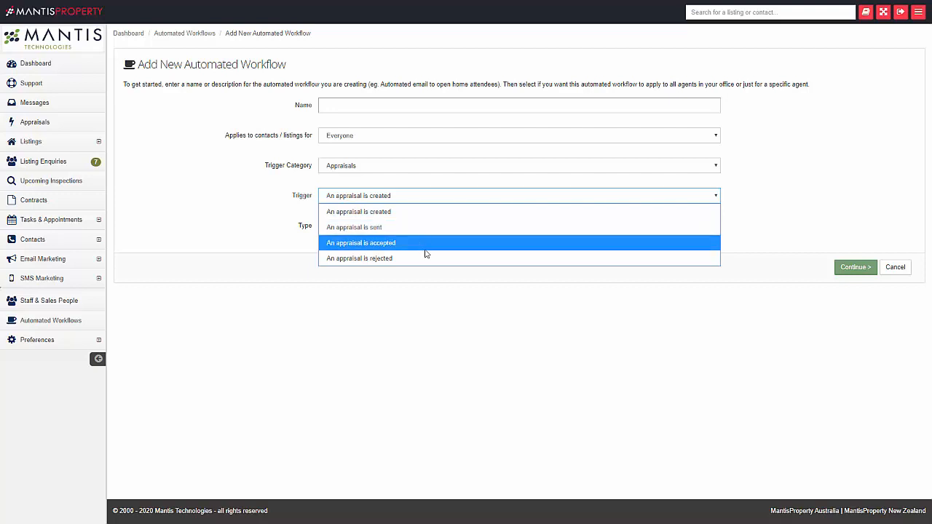
left_click(160, 202)
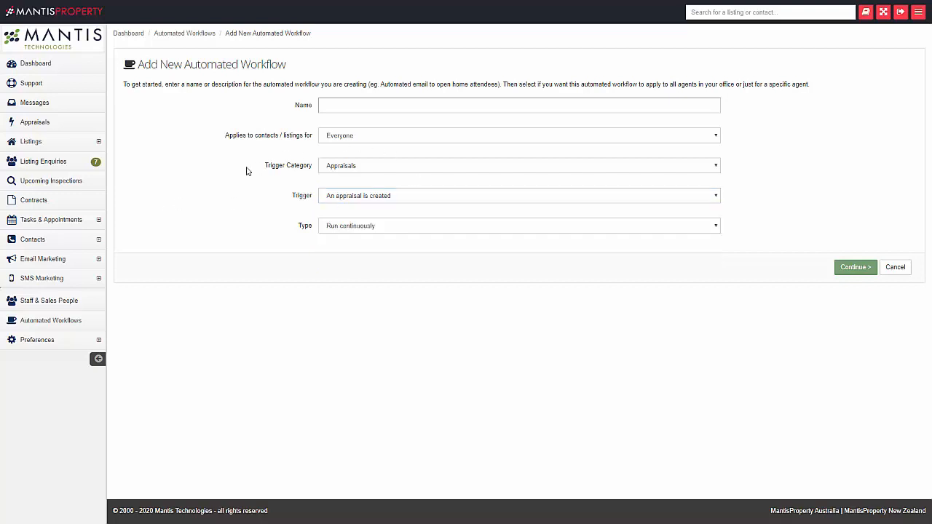
left_click(344, 201)
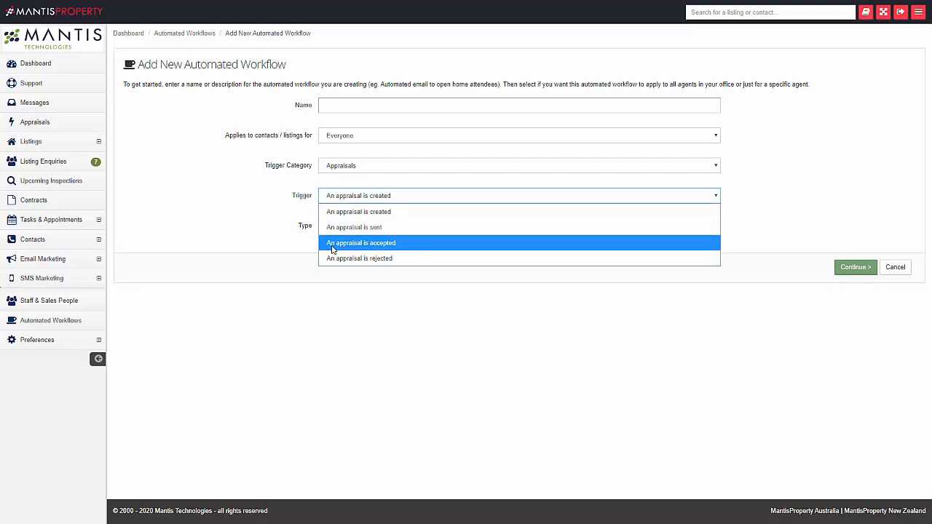
left_click(232, 209)
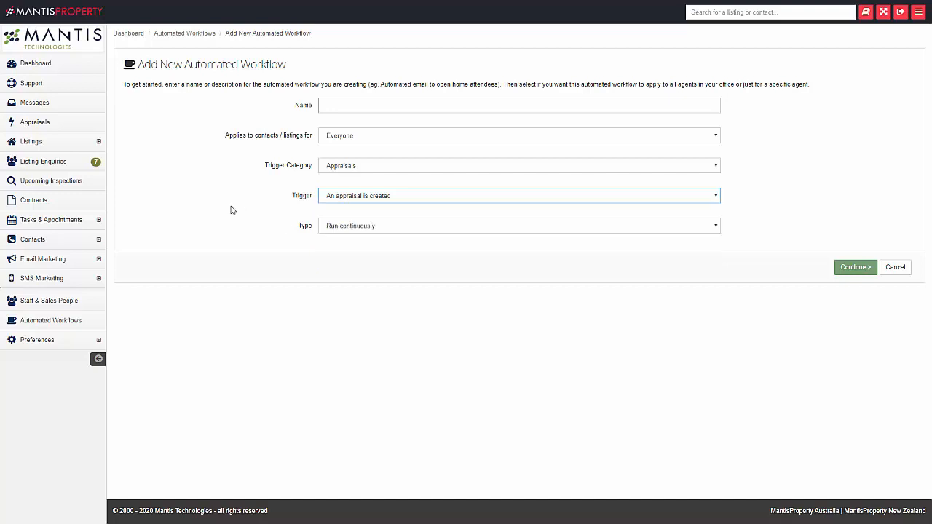
Switch the new workflow's trigger category to Listings and review the triggers it offers.
left_click(382, 167)
left_click(358, 230)
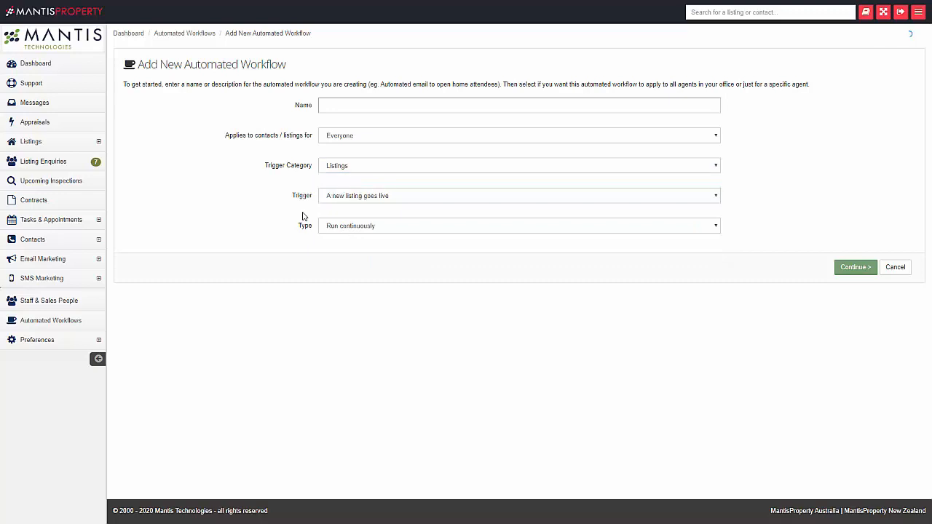
left_click(391, 197)
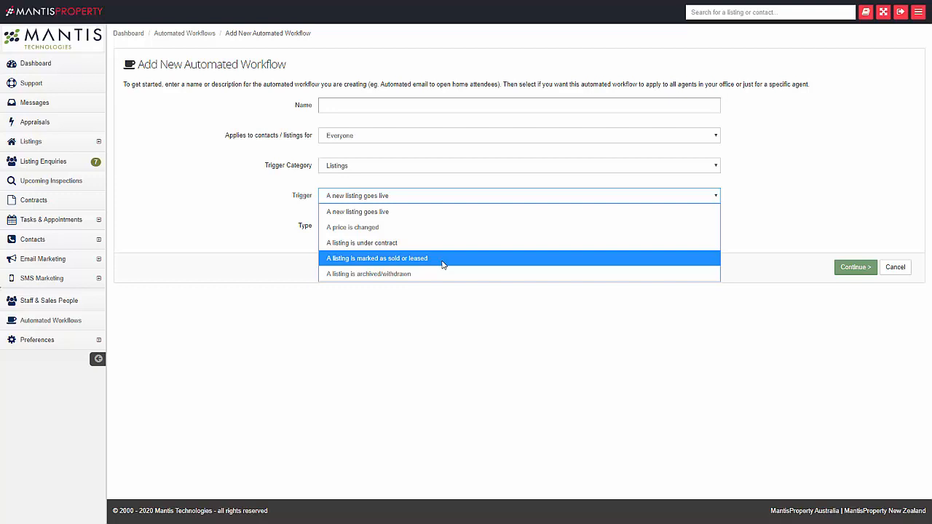
left_click(180, 211)
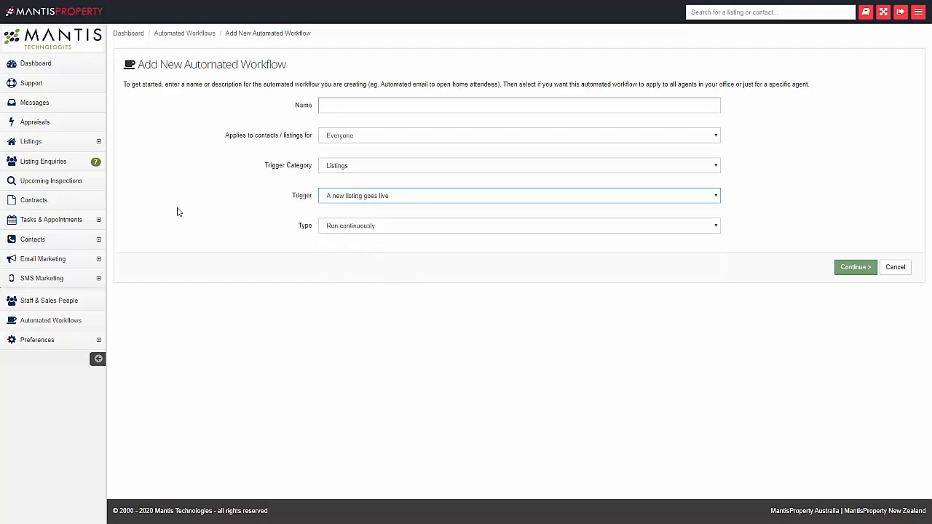
Change the trigger category to Inspections and examine its available triggers.
left_click(387, 166)
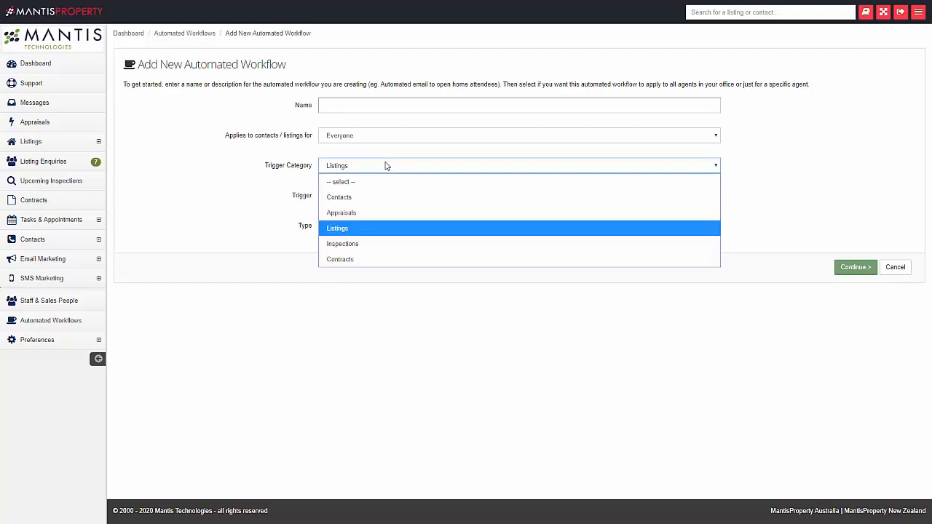
left_click(374, 249)
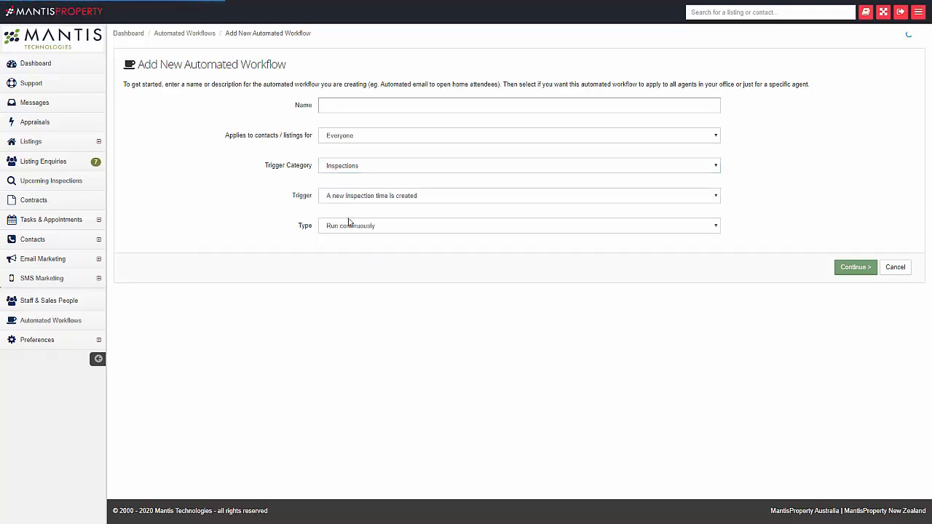
left_click(425, 200)
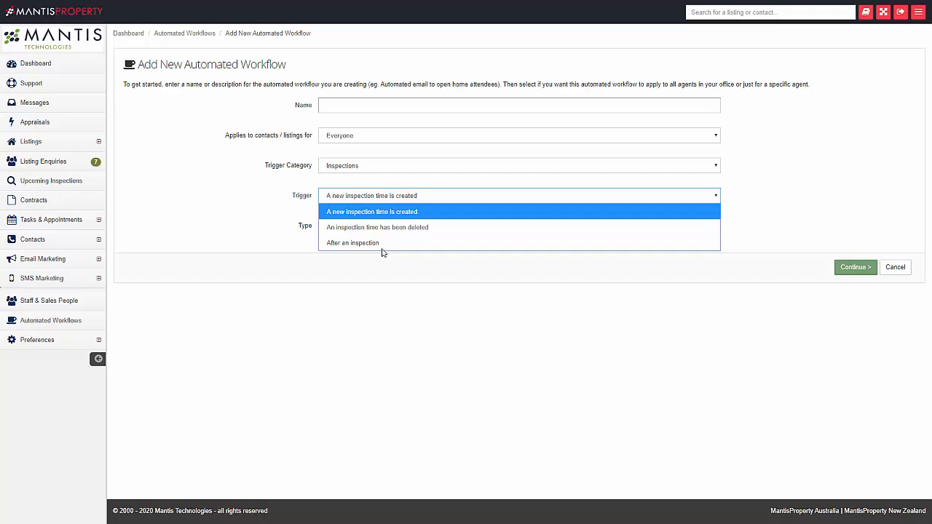
left_click(237, 219)
Set the trigger category to Contracts and look through its triggers, keeping the default one.
left_click(358, 167)
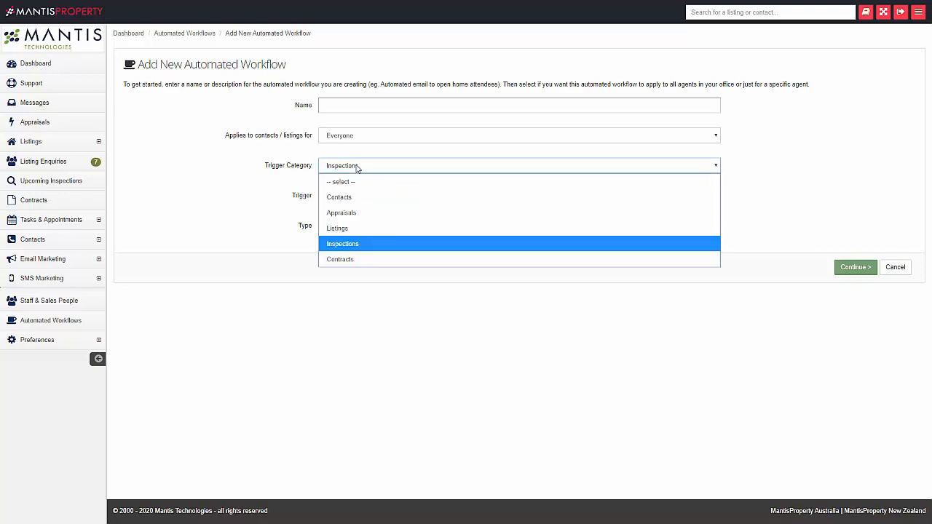
left_click(352, 264)
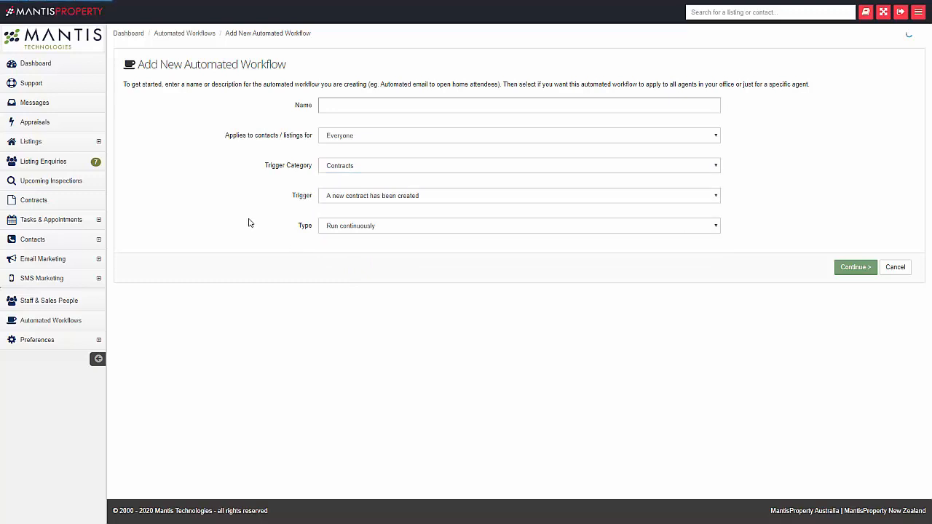
left_click(419, 198)
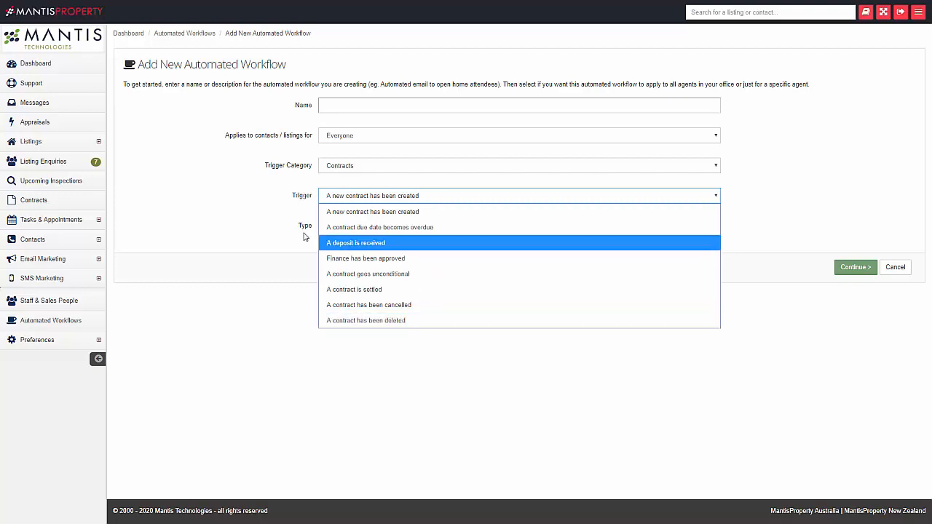
left_click(184, 206)
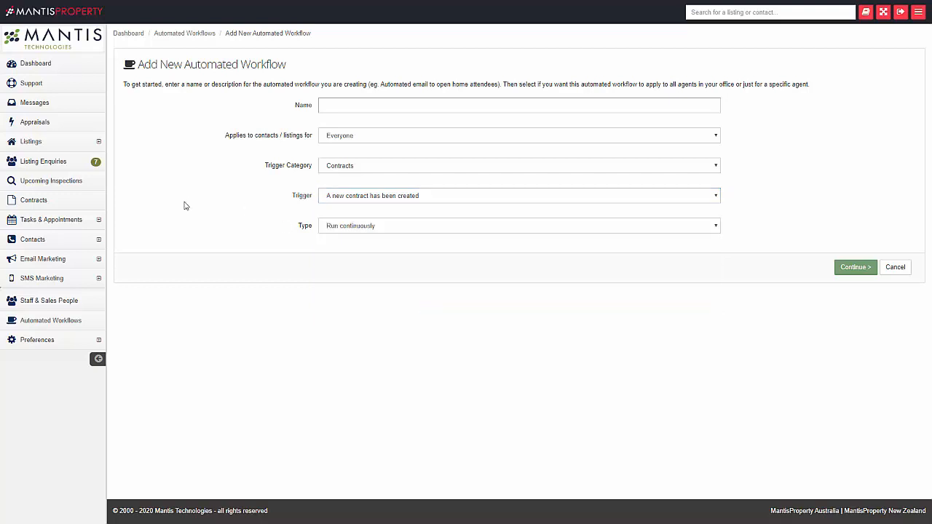